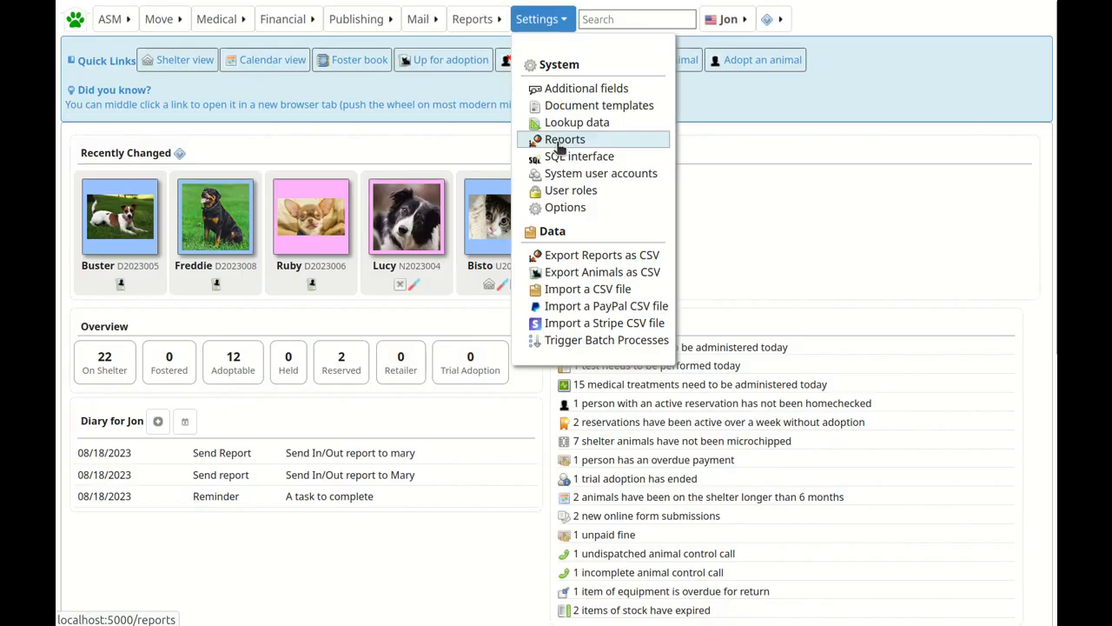
# Open the page for managing the system's reports
pyautogui.click(560, 141)
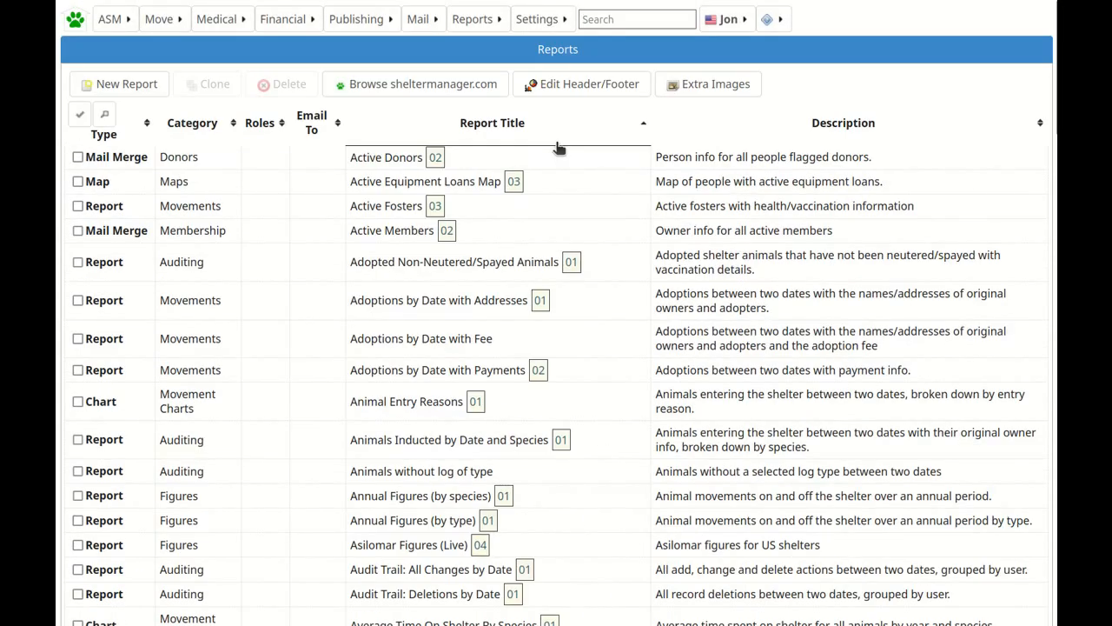
# Browse the installable sheltermanager.com reports, mark Active Foster Homes at Date by Species, and close the list without installing
pyautogui.click(419, 90)
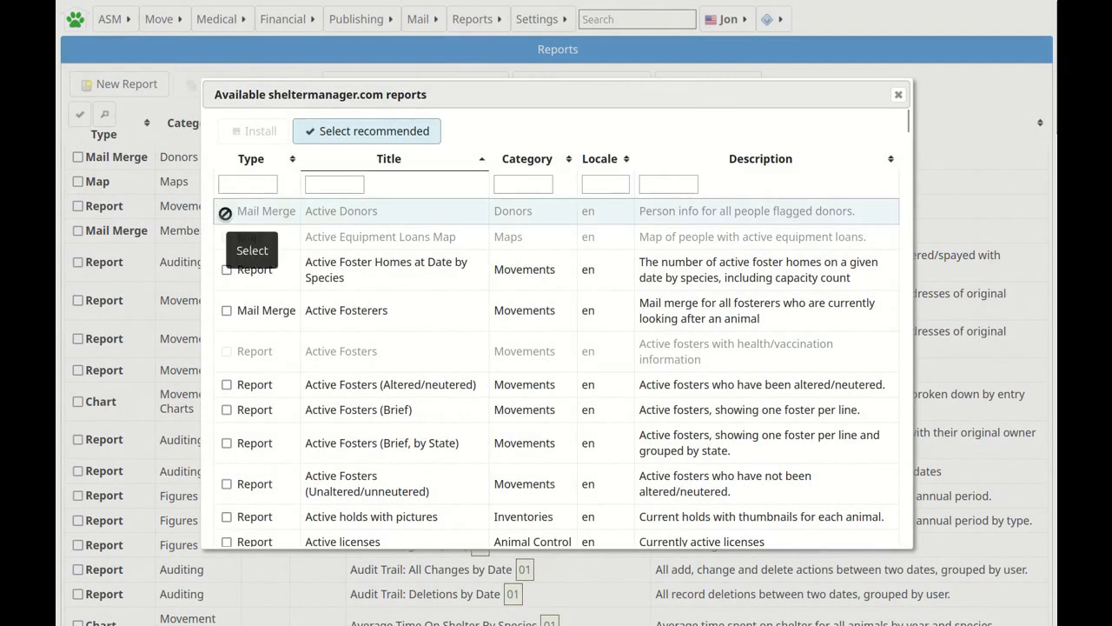
pyautogui.click(226, 270)
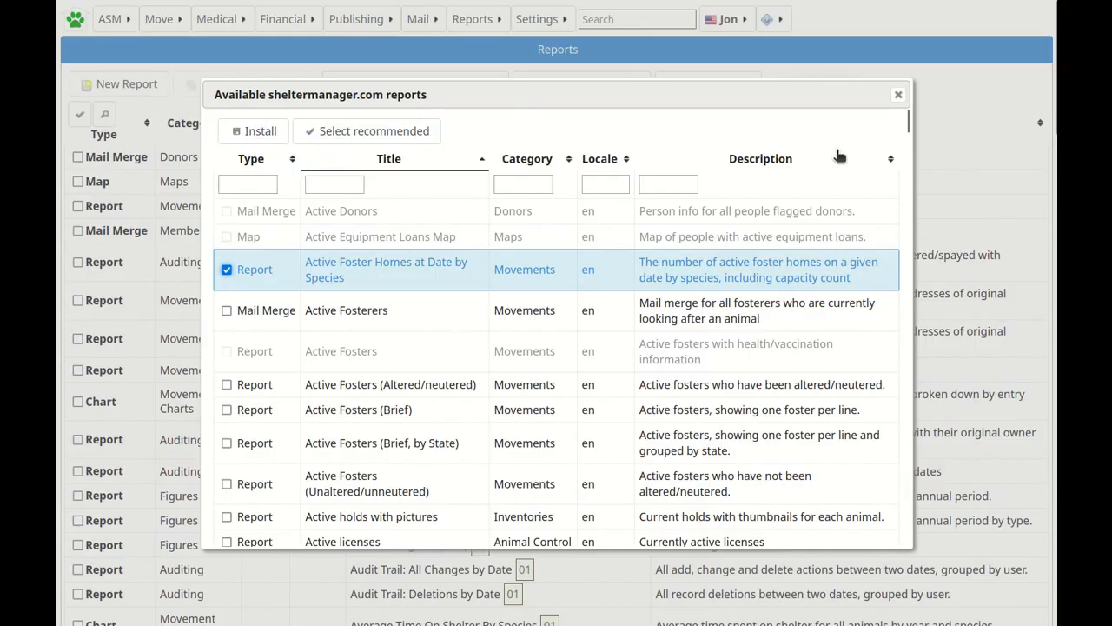
pyautogui.click(899, 96)
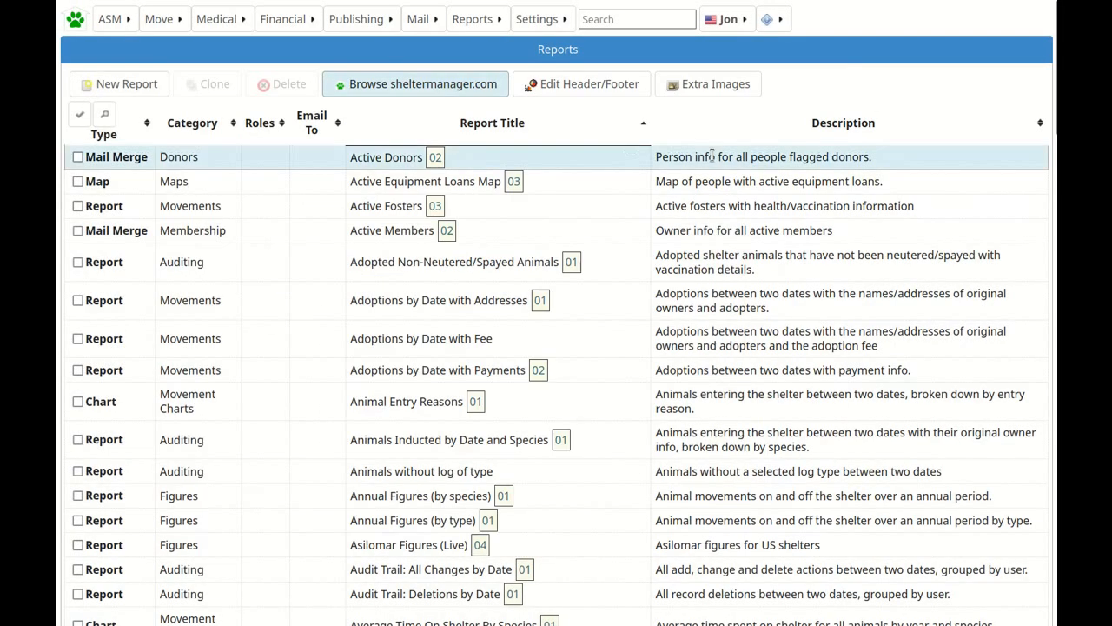
# Start a new report and assign it to the Movements category
pyautogui.click(91, 87)
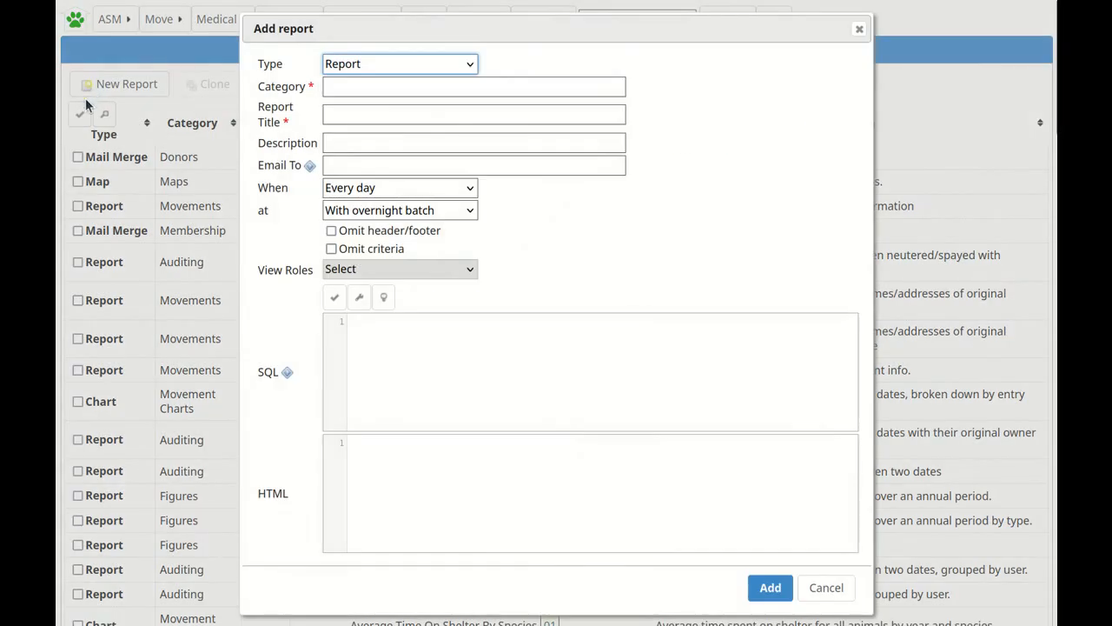
pyautogui.click(342, 87)
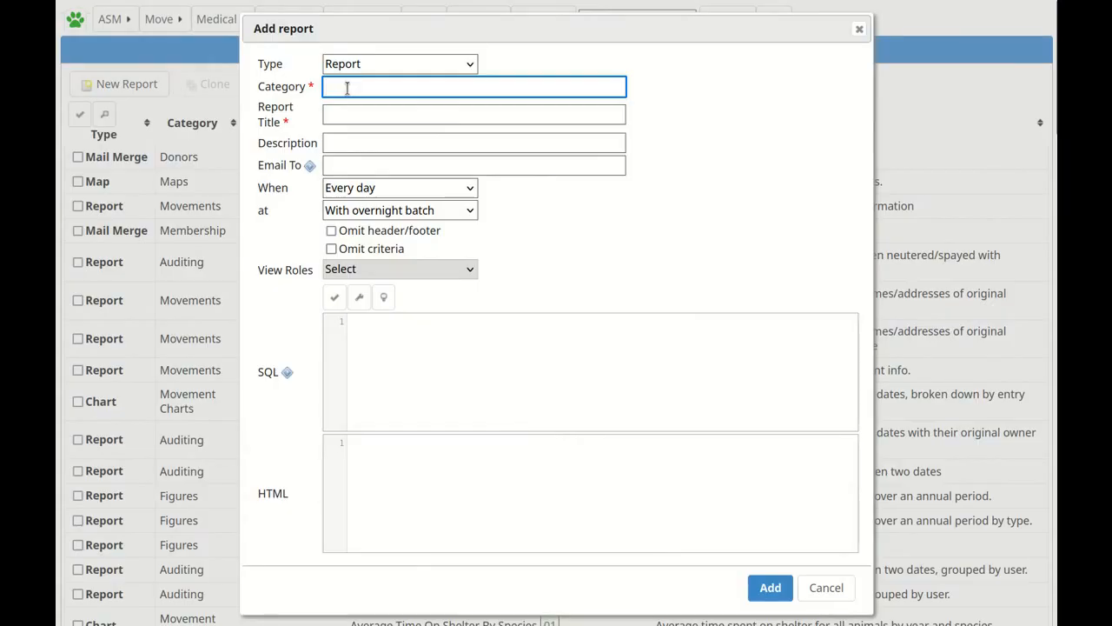
pyautogui.write('p')
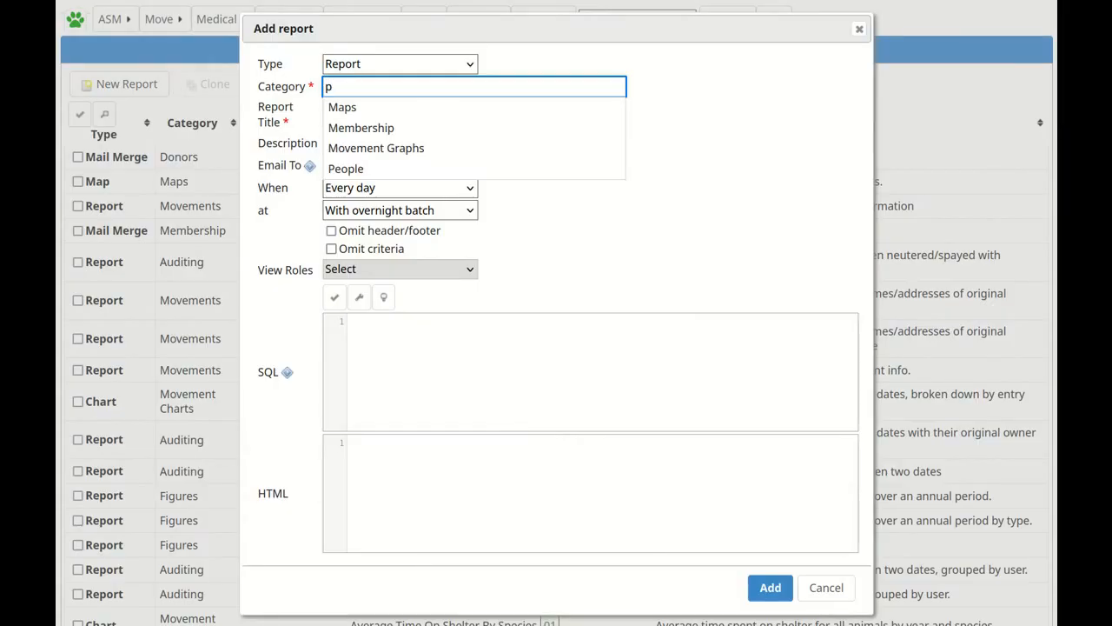
pyautogui.press('BackSpace')
pyautogui.write('mo')
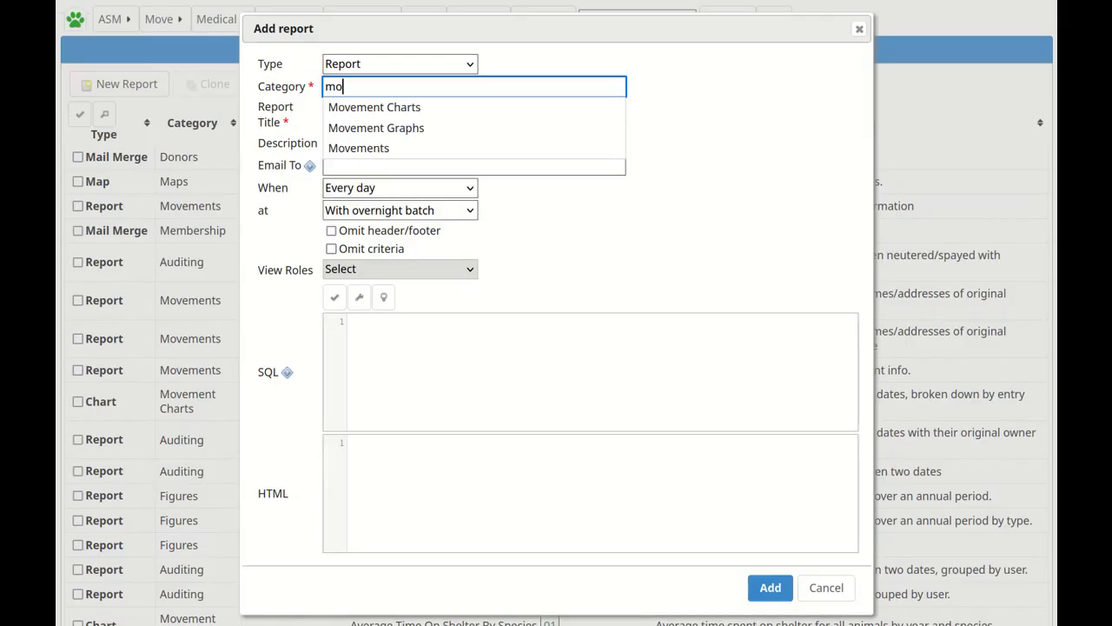
pyautogui.click(364, 150)
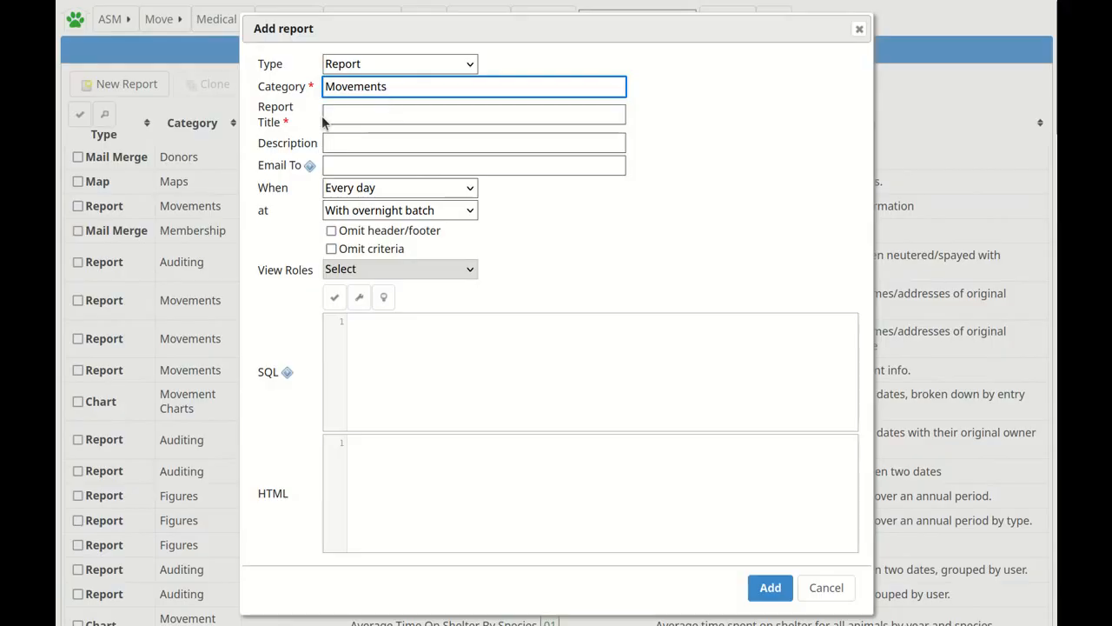
# Title the report "Animals leaving the shelter between two dates"
pyautogui.click(326, 118)
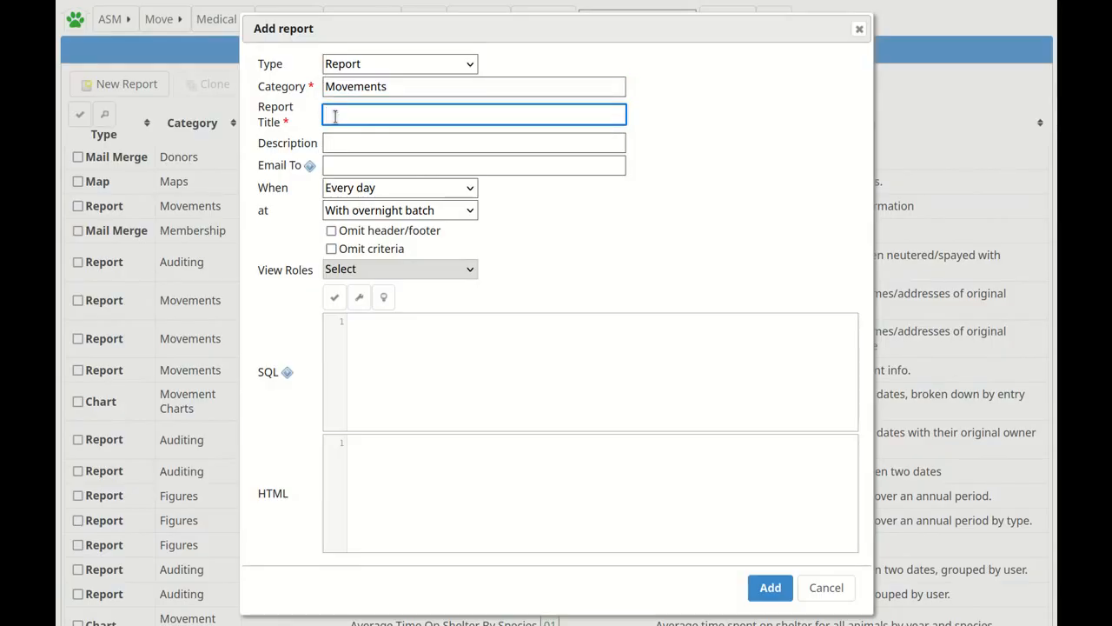
pyautogui.write('Animals leaving the she')
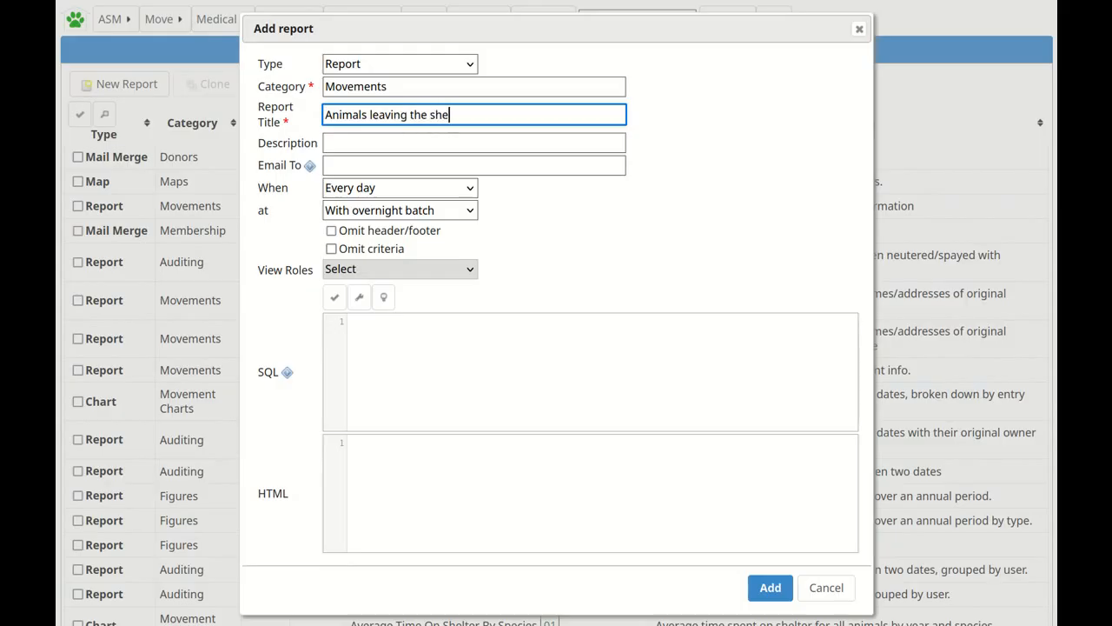
pyautogui.write('lter between two date')
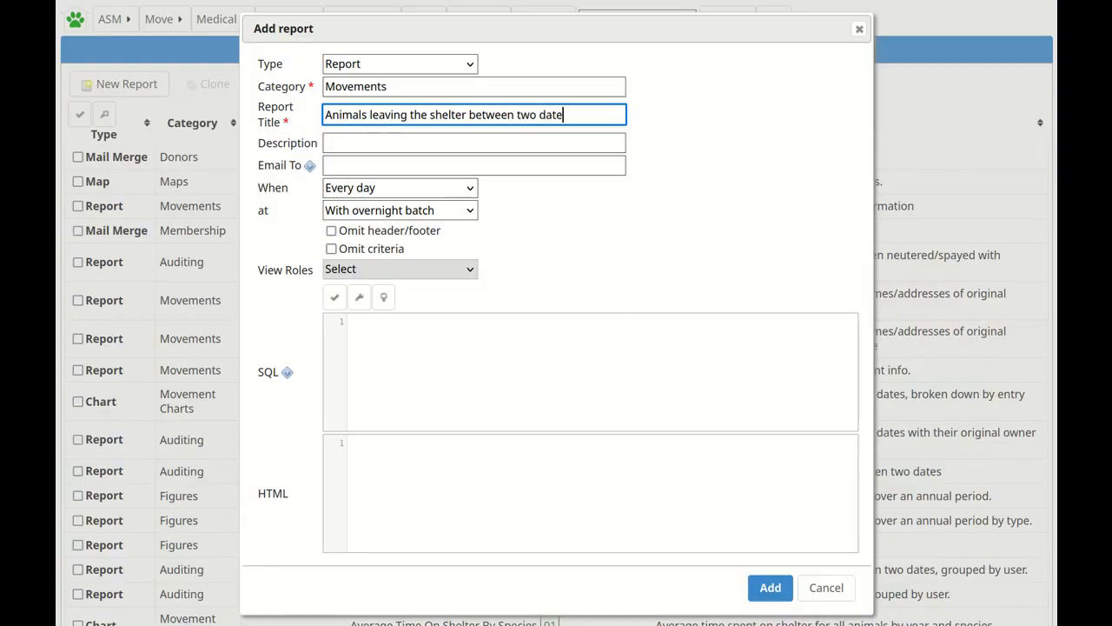
pyautogui.write('s')
# Review the new report's email recipient help, its schedule choices and the available view roles without changing them
pyautogui.click(309, 166)
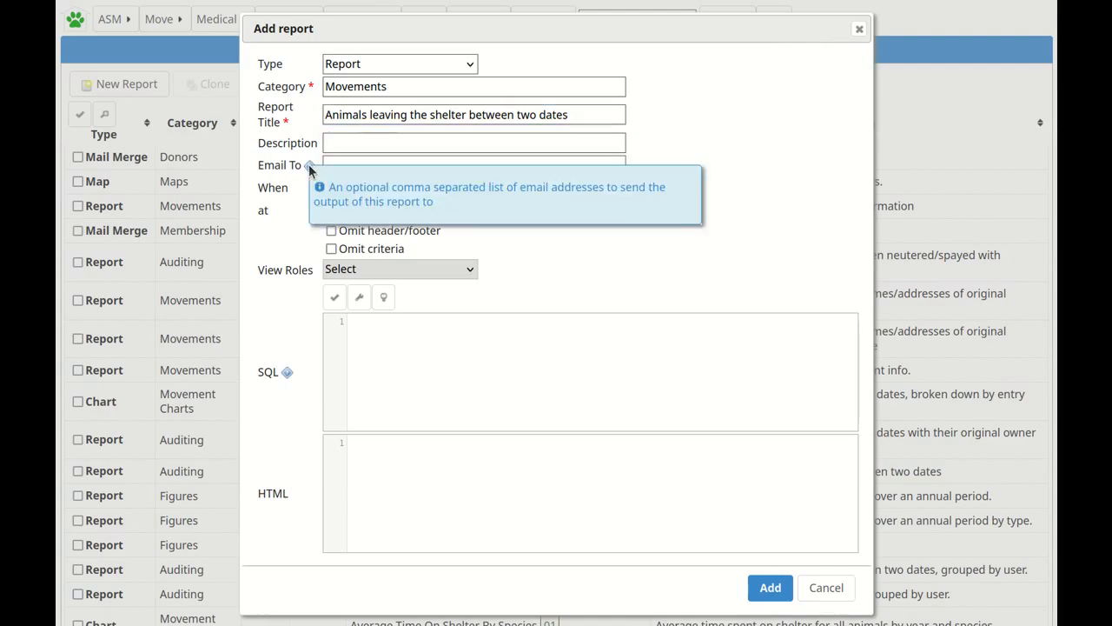
pyautogui.click(349, 187)
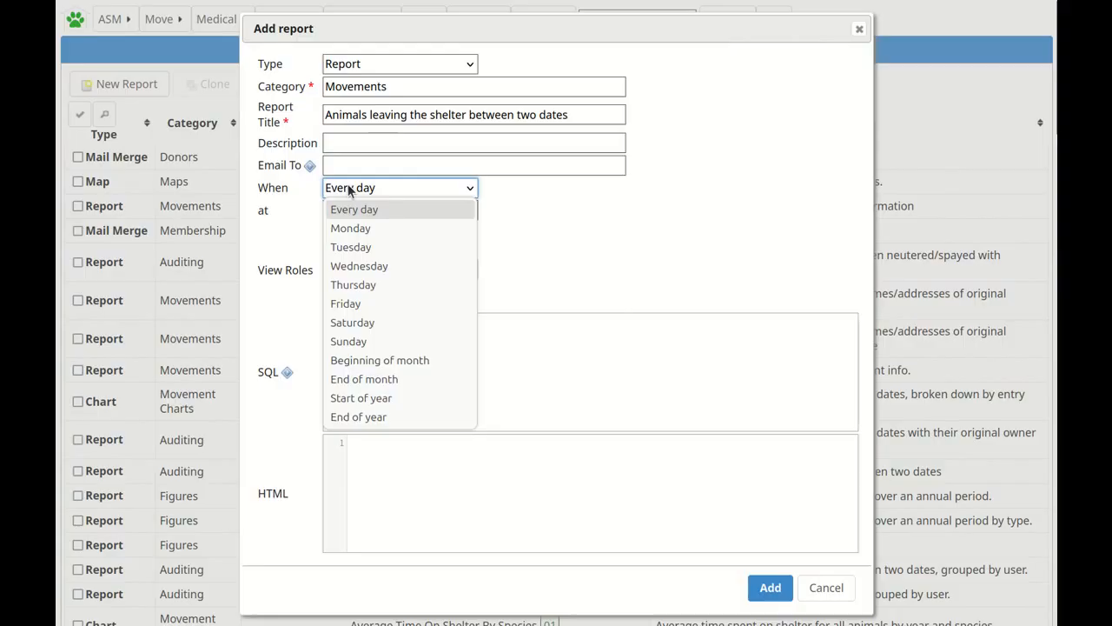
pyautogui.click(530, 211)
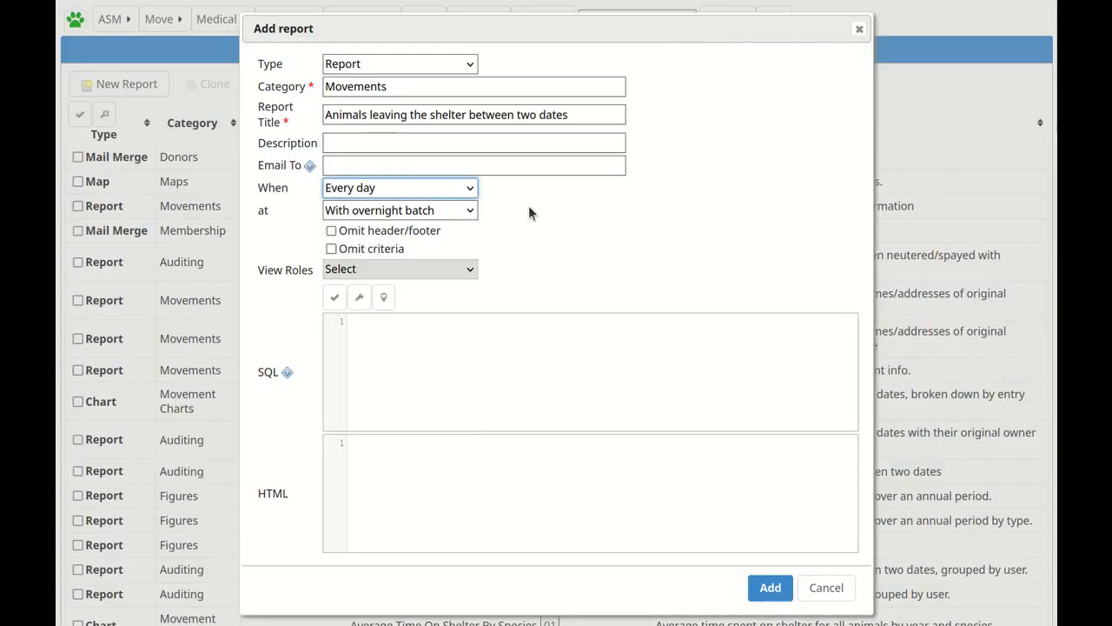
pyautogui.click(466, 268)
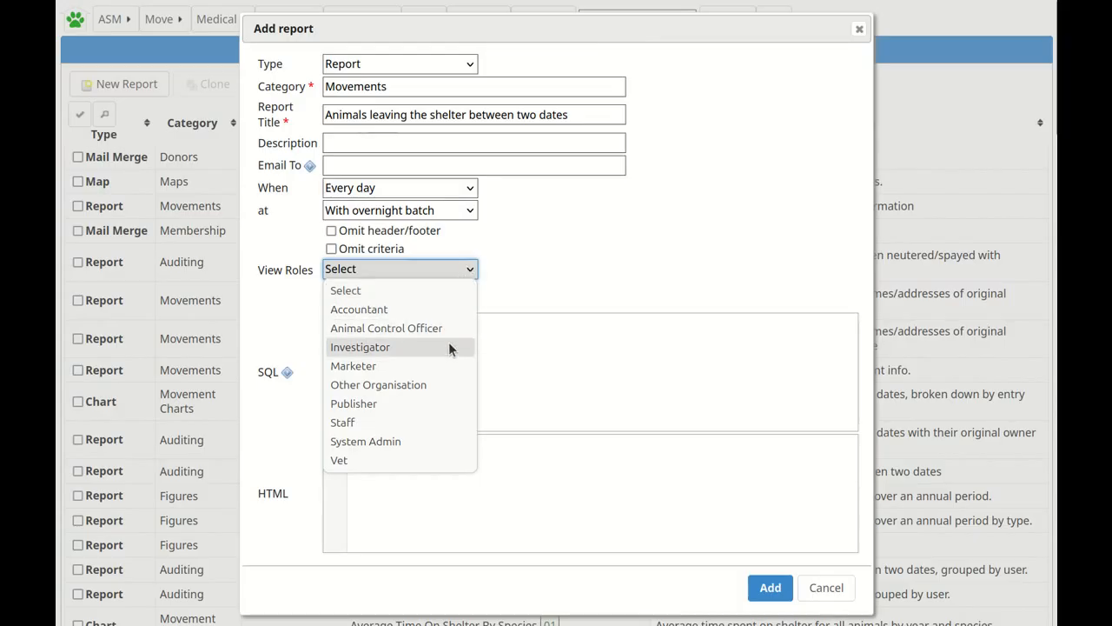
pyautogui.click(536, 289)
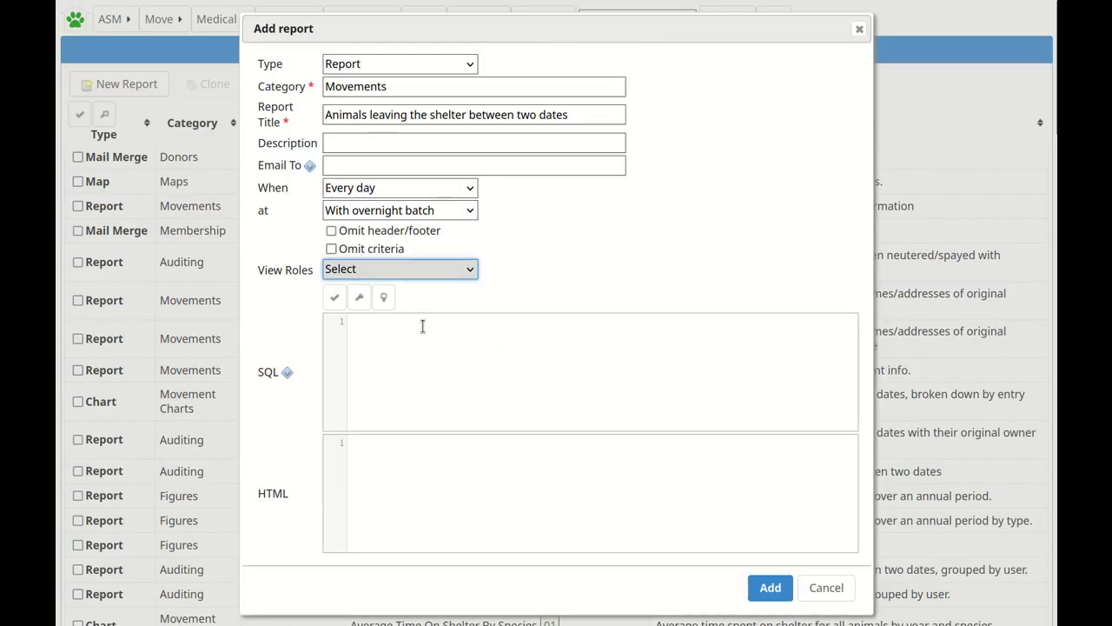
# Write the SQL query SELECT * FROM animal, picking the table from the suggestions, and check its syntax
pyautogui.click(370, 326)
pyautogui.write('SELECT')
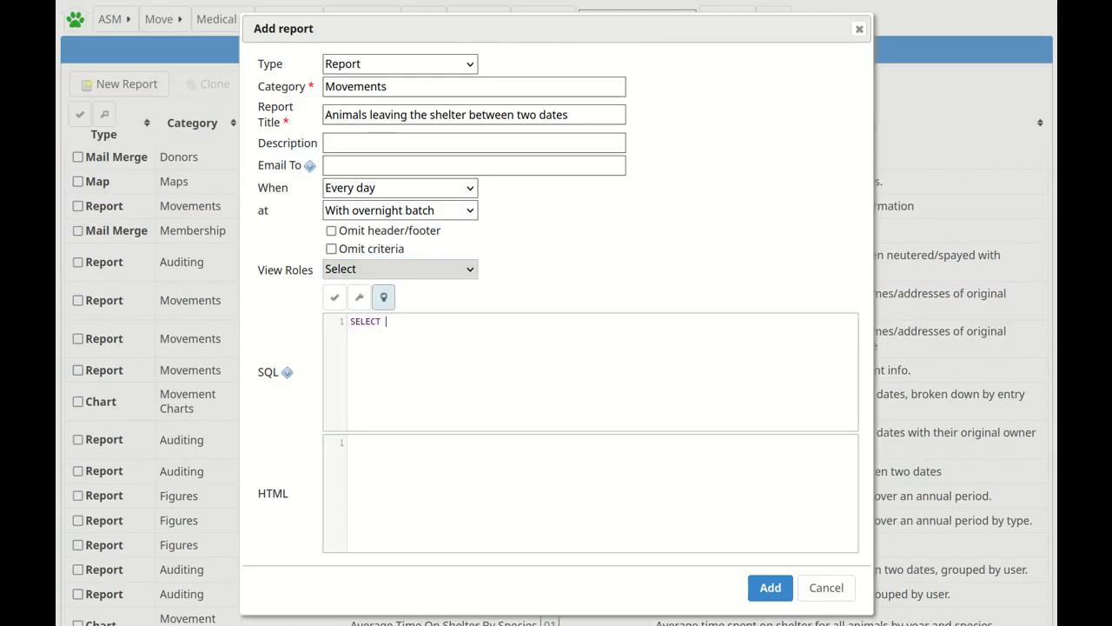
pyautogui.write(' * FROM')
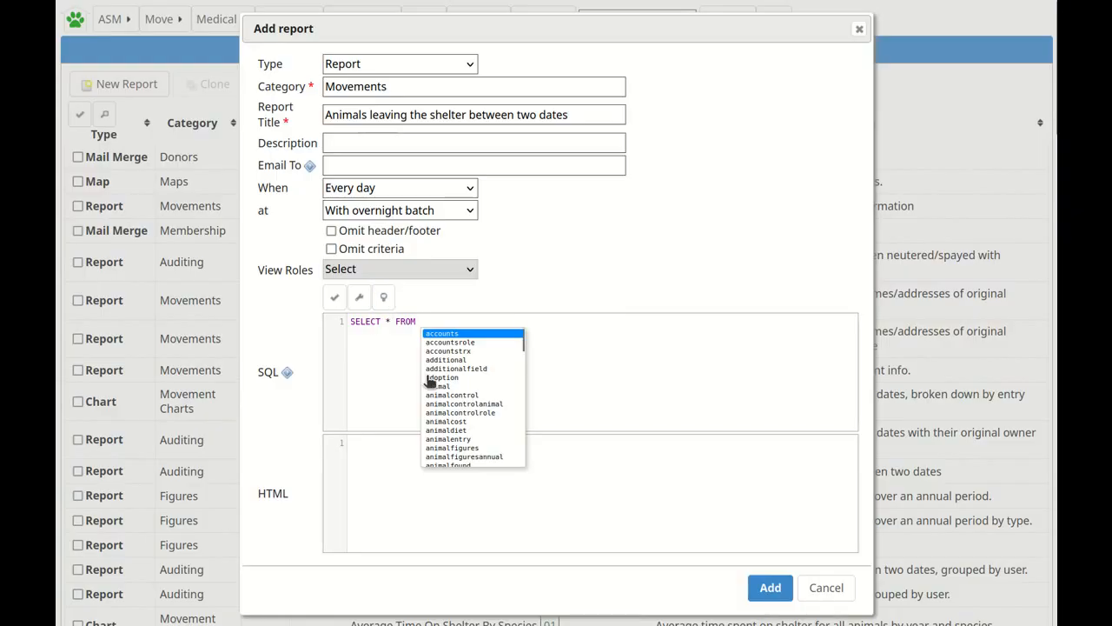
pyautogui.scroll(-3, 484, 384)
pyautogui.scroll(3, 484, 383)
pyautogui.click(440, 386)
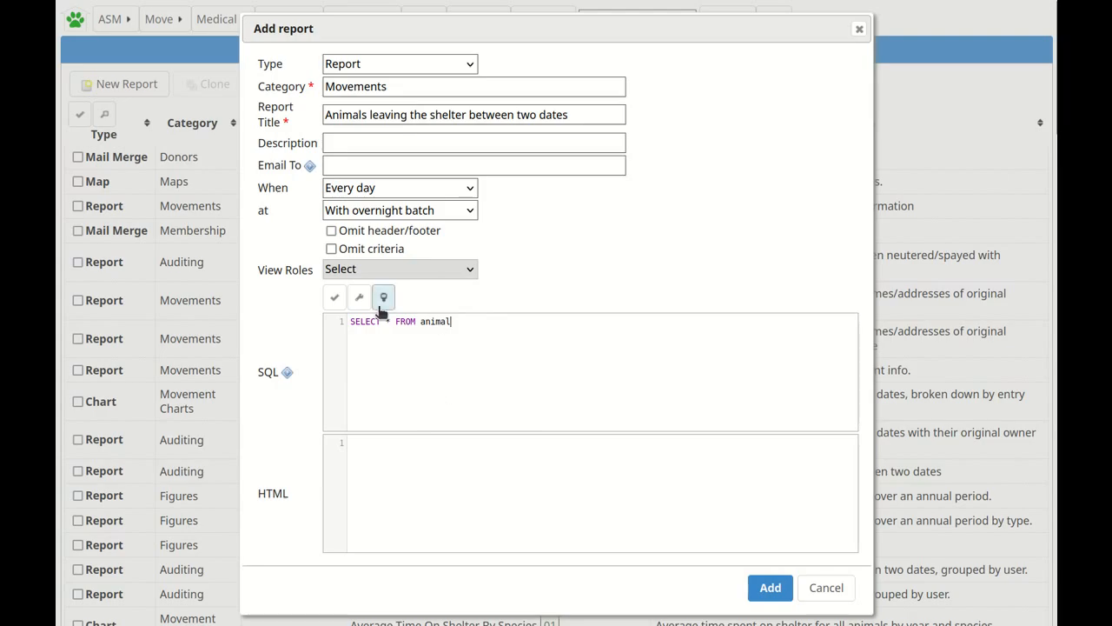
pyautogui.click(333, 298)
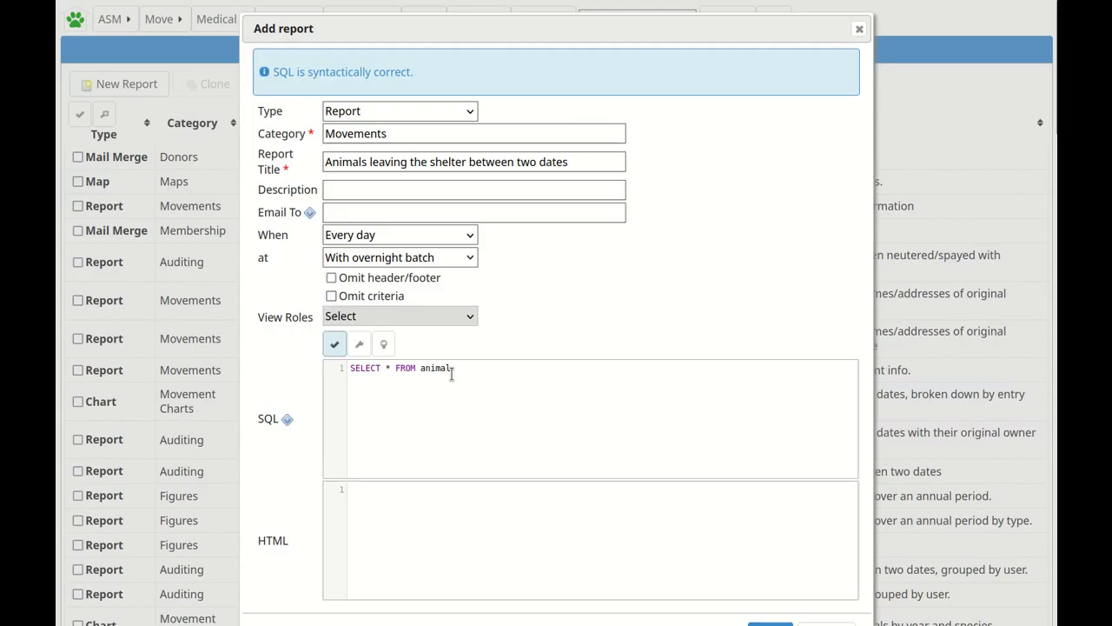
# Replace everything after SELECT with "animal." and look through the suggested columns of the animal table
pyautogui.click(453, 372)
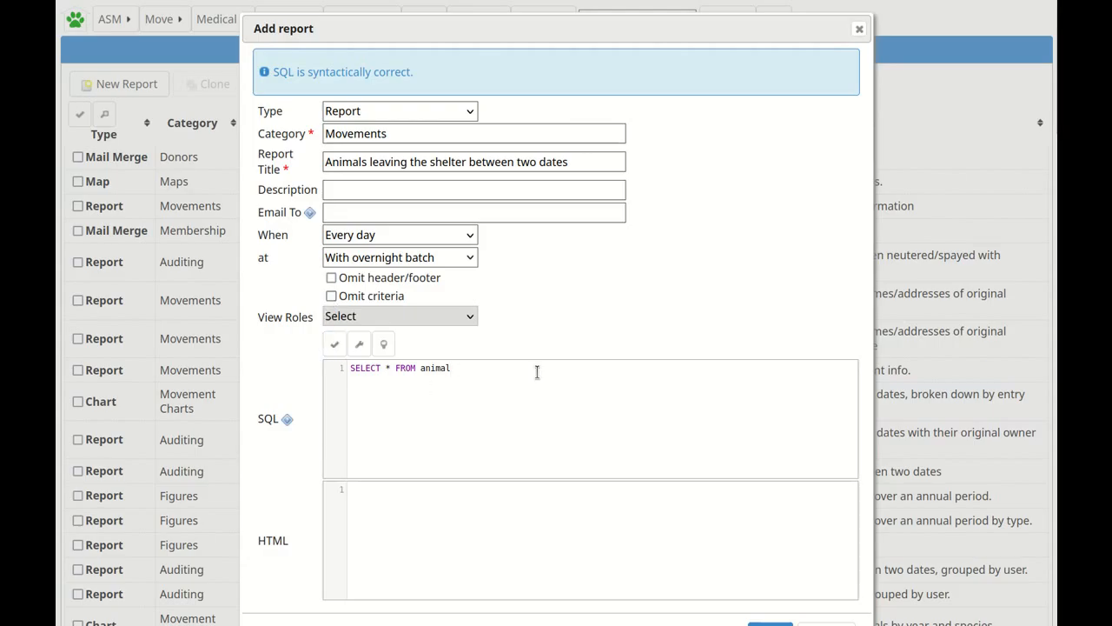
pyautogui.press('BackSpace')
pyautogui.press('BackSpace')
pyautogui.press('BackSpace')
pyautogui.press('BackSpace')
pyautogui.press('BackSpace')
pyautogui.press('BackSpace')
pyautogui.press('BackSpace')
pyautogui.press('BackSpace')
pyautogui.press('BackSpace')
pyautogui.press('BackSpace')
pyautogui.press('BackSpace')
pyautogui.press('BackSpace')
pyautogui.press('BackSpace')
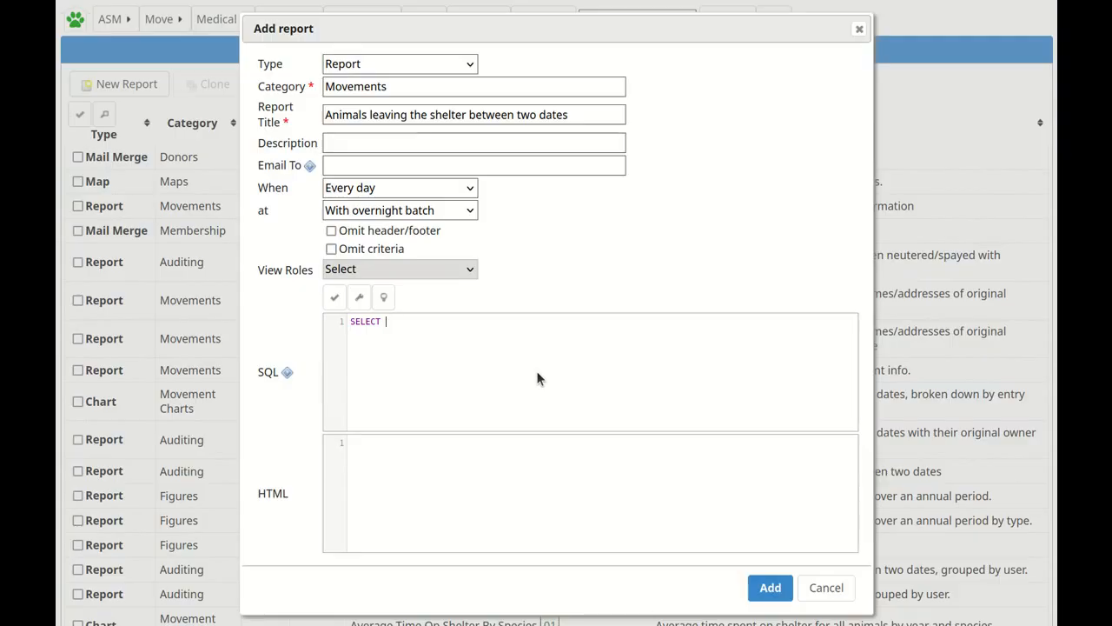
pyautogui.write('animal.')
pyautogui.hotkey('ctrl', 'space')
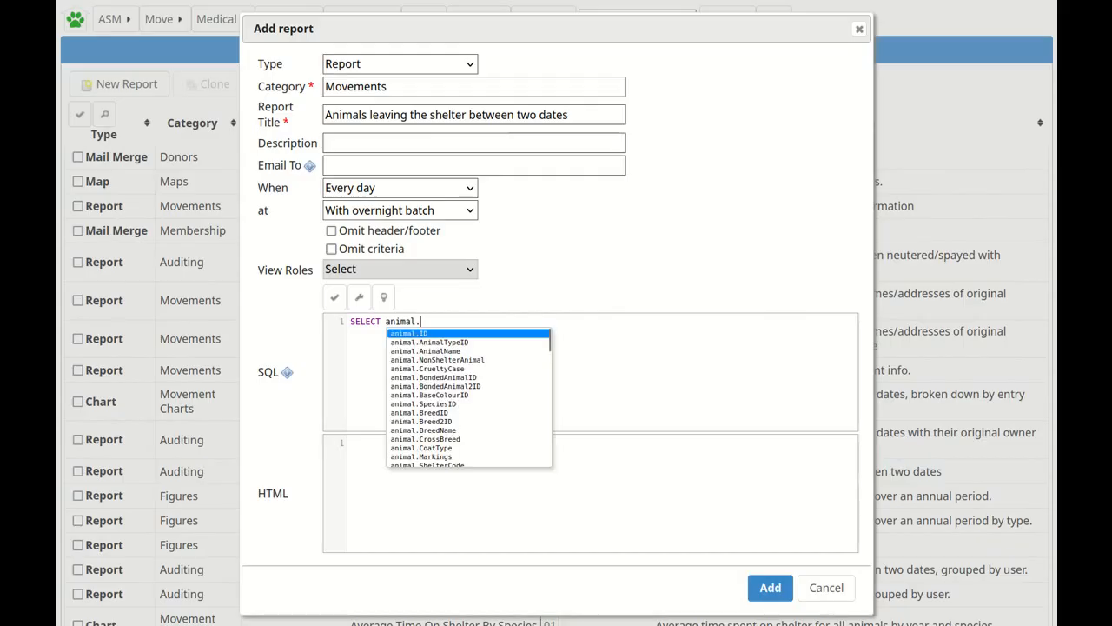
pyautogui.scroll(-2, 440, 377)
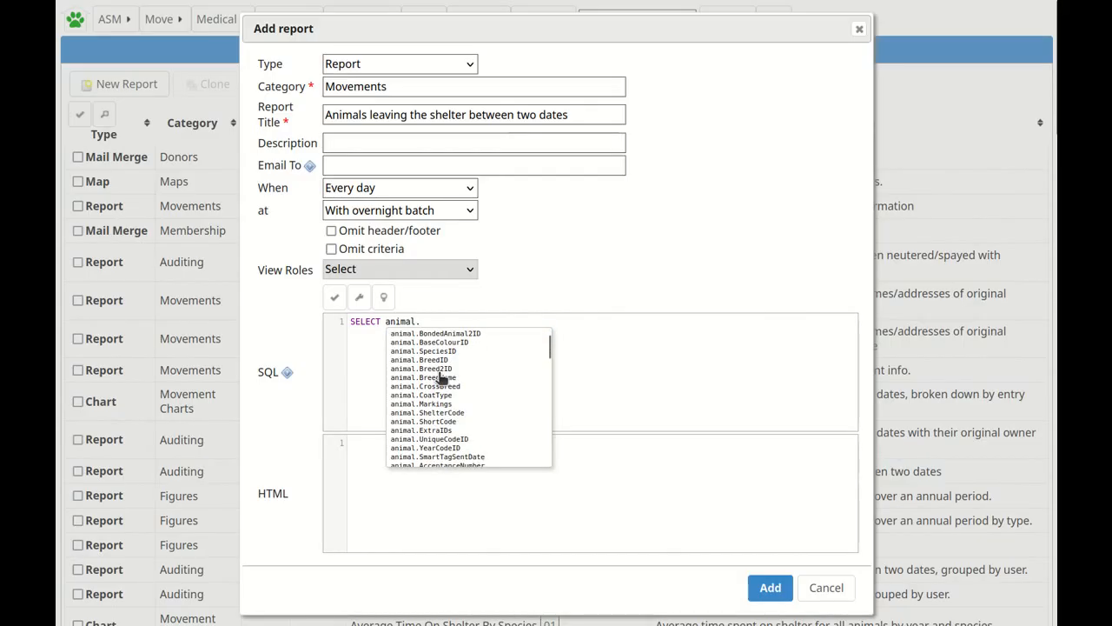
pyautogui.scroll(-2, 443, 378)
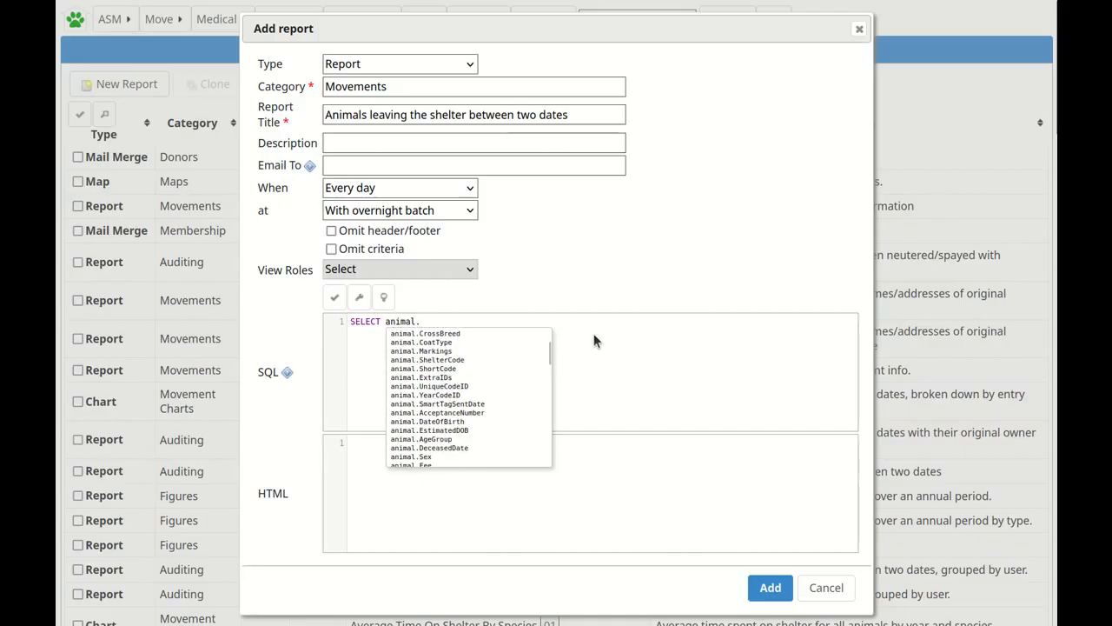
# Clear all of the text from the report's SQL
pyautogui.press('BackSpace')
pyautogui.press('BackSpace')
pyautogui.press('BackSpace')
pyautogui.press('BackSpace')
pyautogui.press('BackSpace')
pyautogui.press('BackSpace')
pyautogui.press('BackSpace')
pyautogui.press('BackSpace')
pyautogui.press('BackSpace')
pyautogui.press('BackSpace')
pyautogui.press('BackSpace')
pyautogui.press('BackSpace')
pyautogui.press('BackSpace')
pyautogui.press('BackSpace')
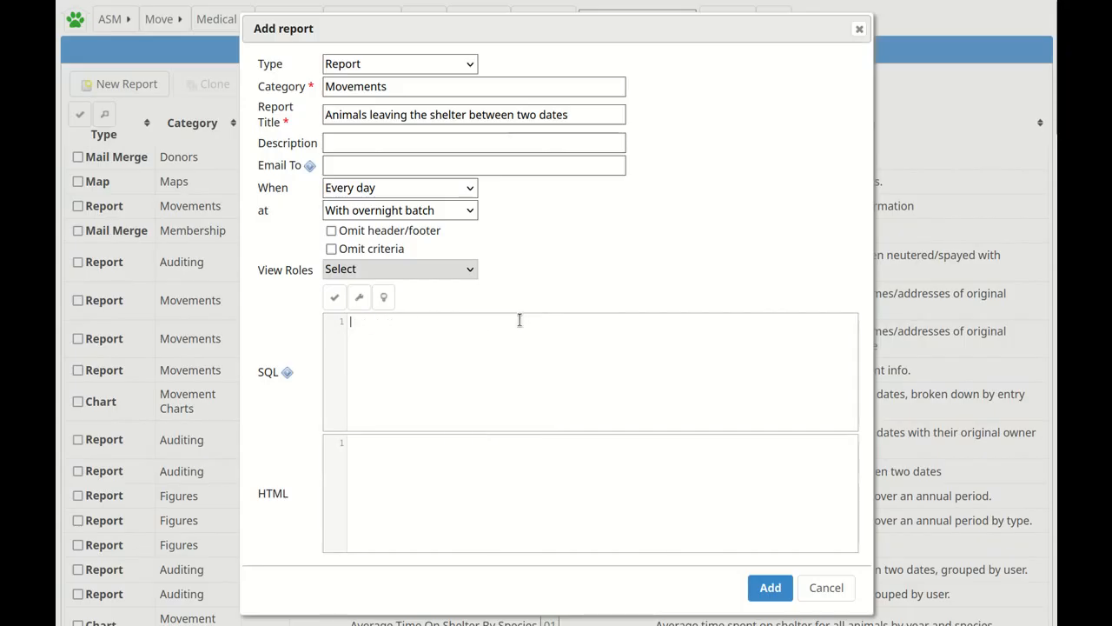
# Open the Query Builder for the report's SQL and choose Animal as the query type
pyautogui.click(383, 299)
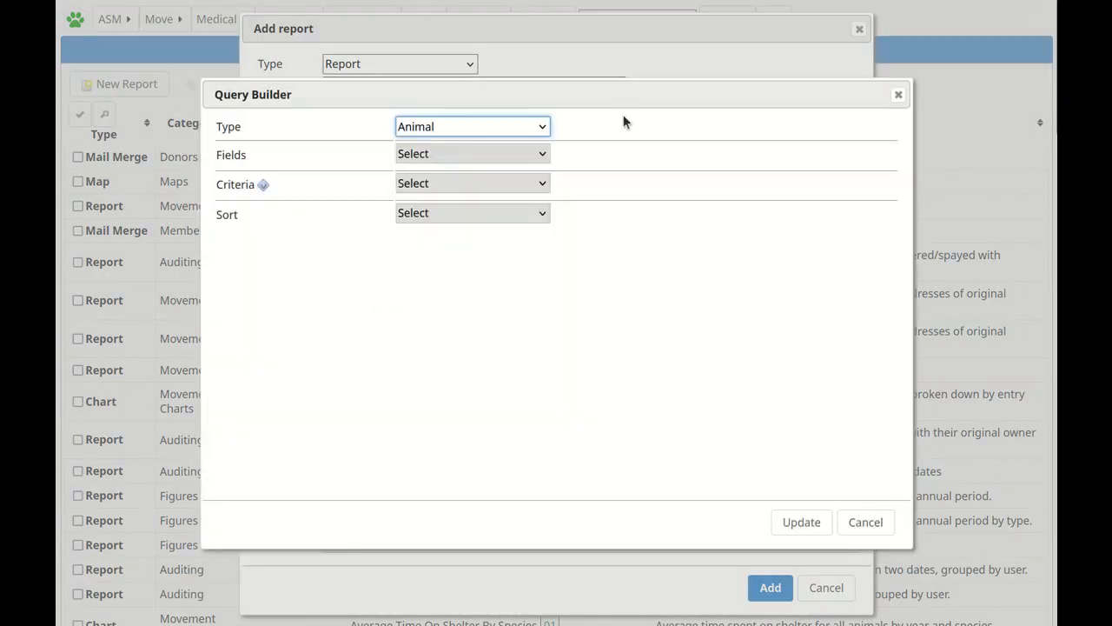
pyautogui.click(537, 128)
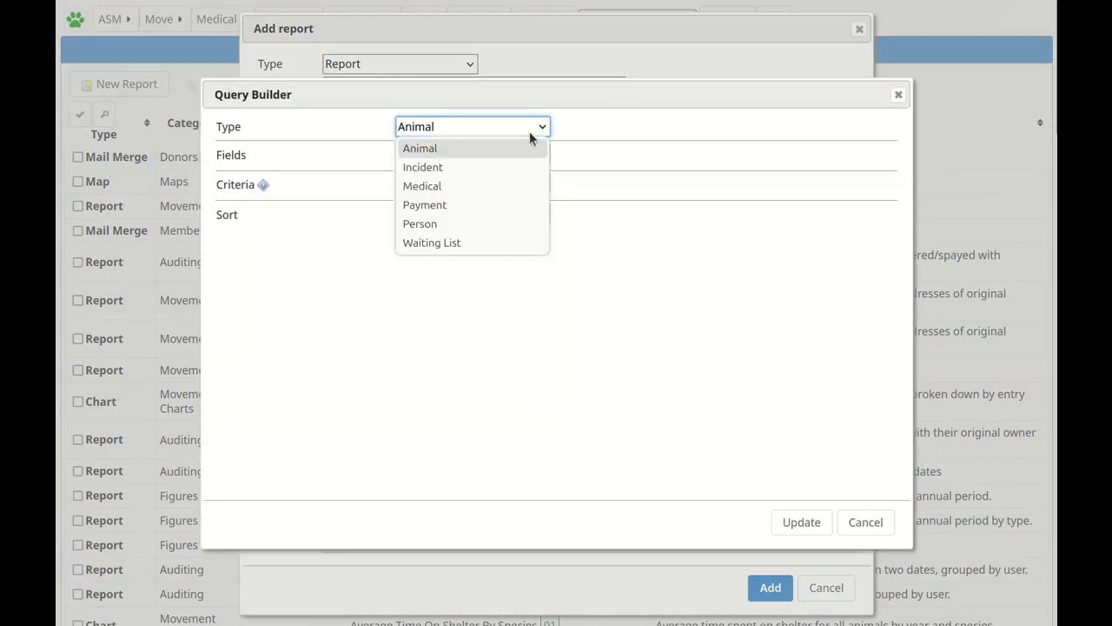
pyautogui.click(484, 152)
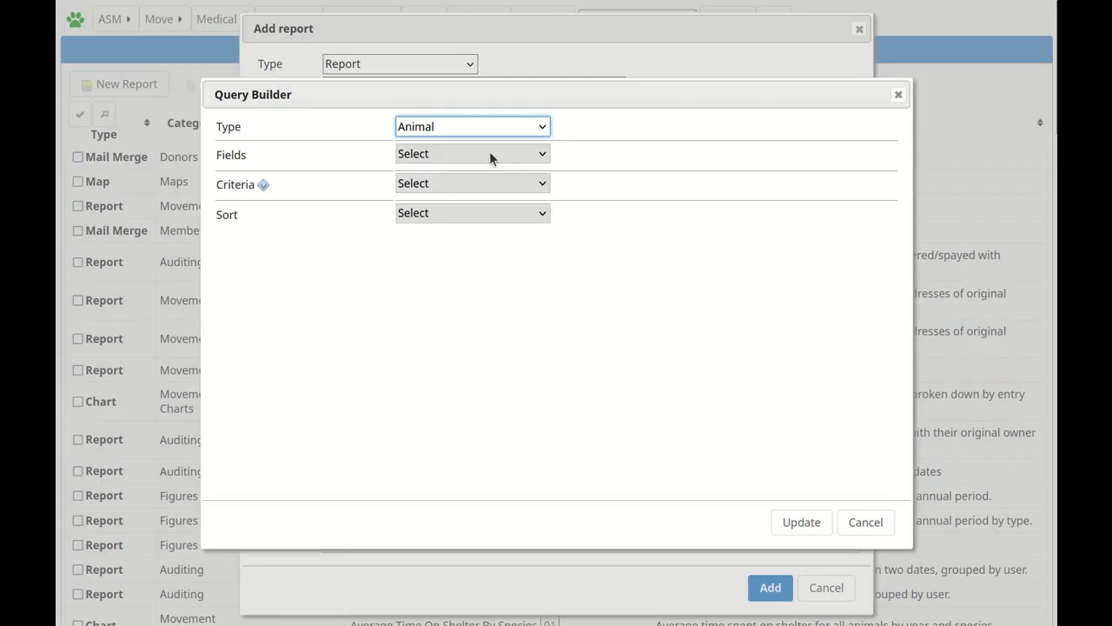
# Add the AnimalName field to the query's output fields
pyautogui.click(482, 156)
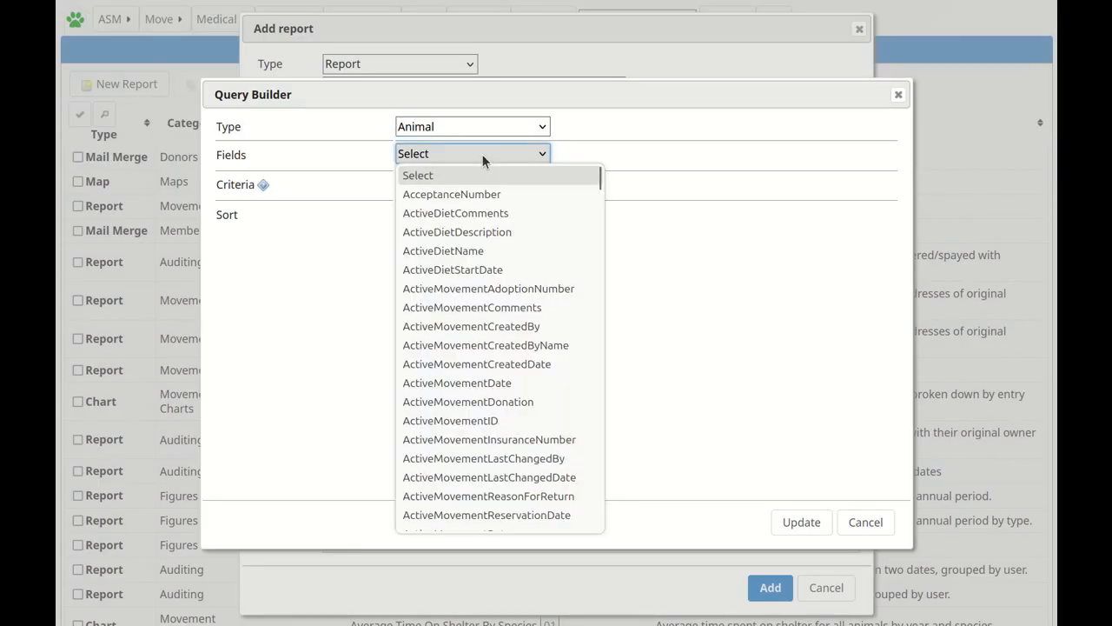
pyautogui.write('nimaln')
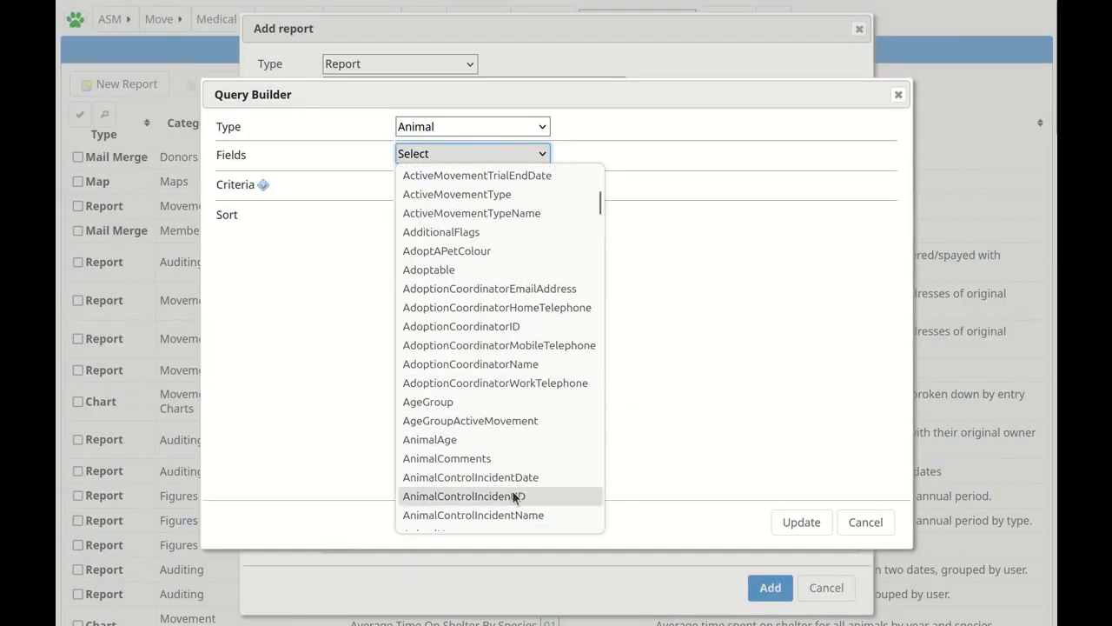
pyautogui.scroll(-3, 499, 487)
pyautogui.click(447, 419)
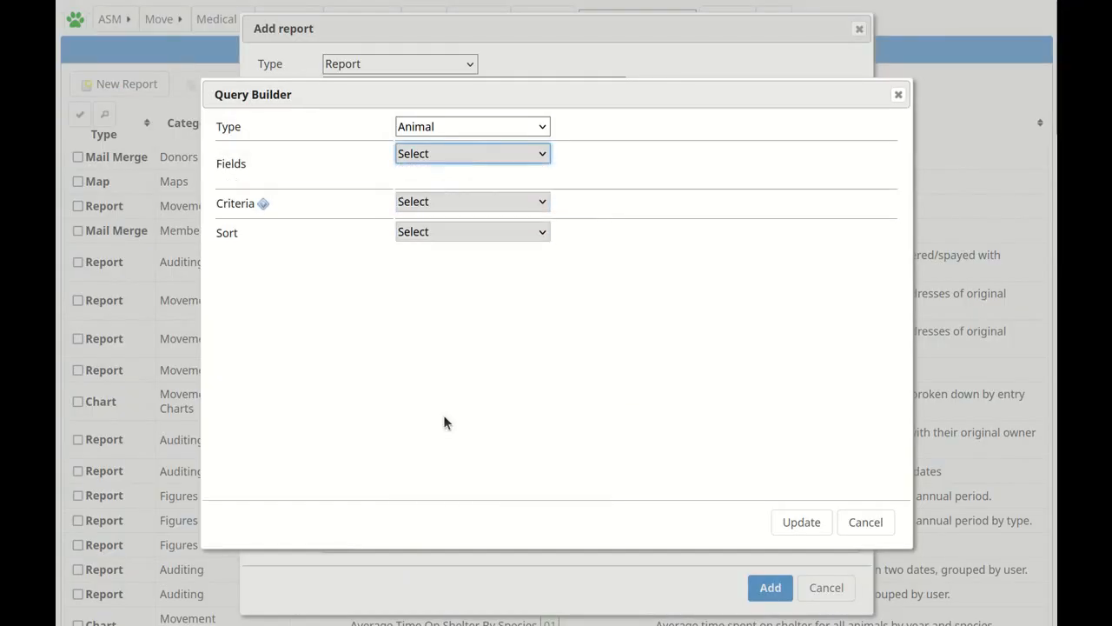
# Add the ShelterCode and AnimalAge fields to the query's output fields
pyautogui.click(417, 157)
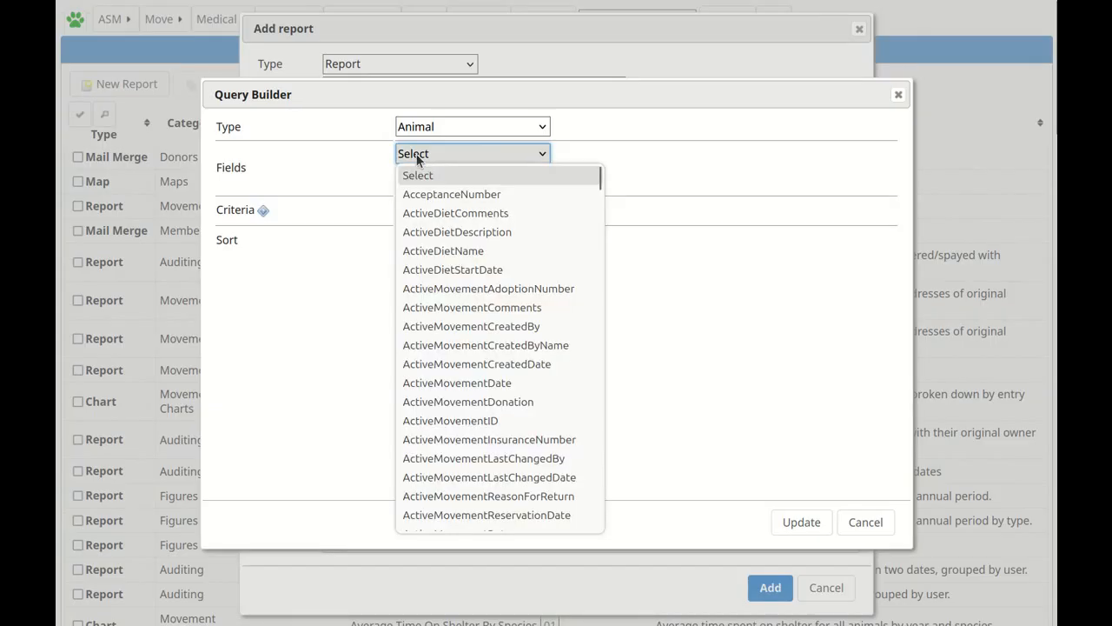
pyautogui.write('sh')
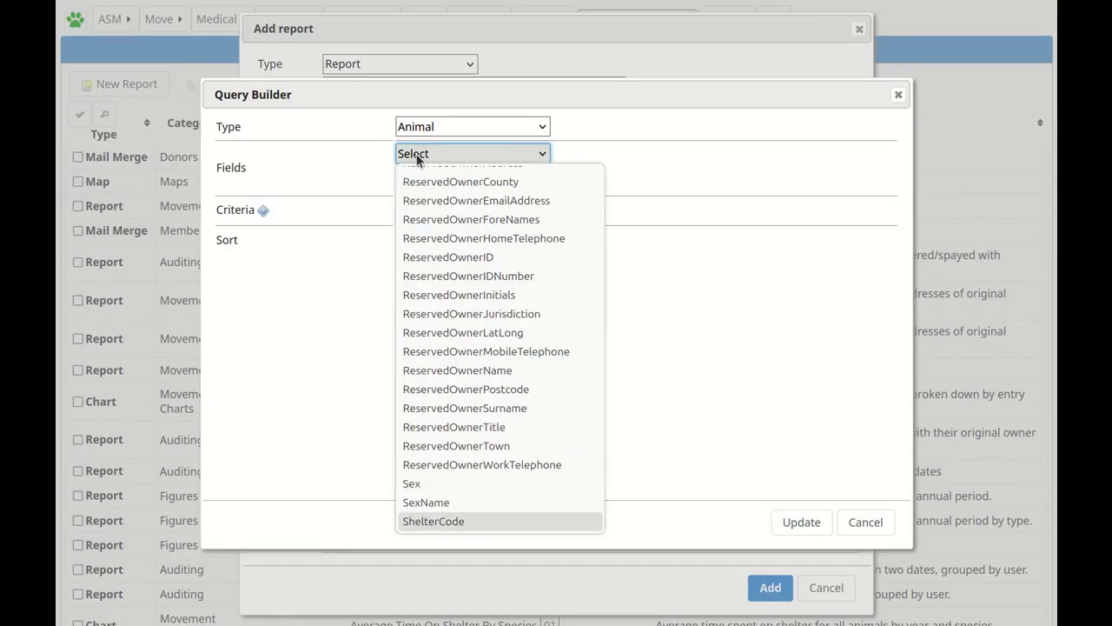
pyautogui.press('Return')
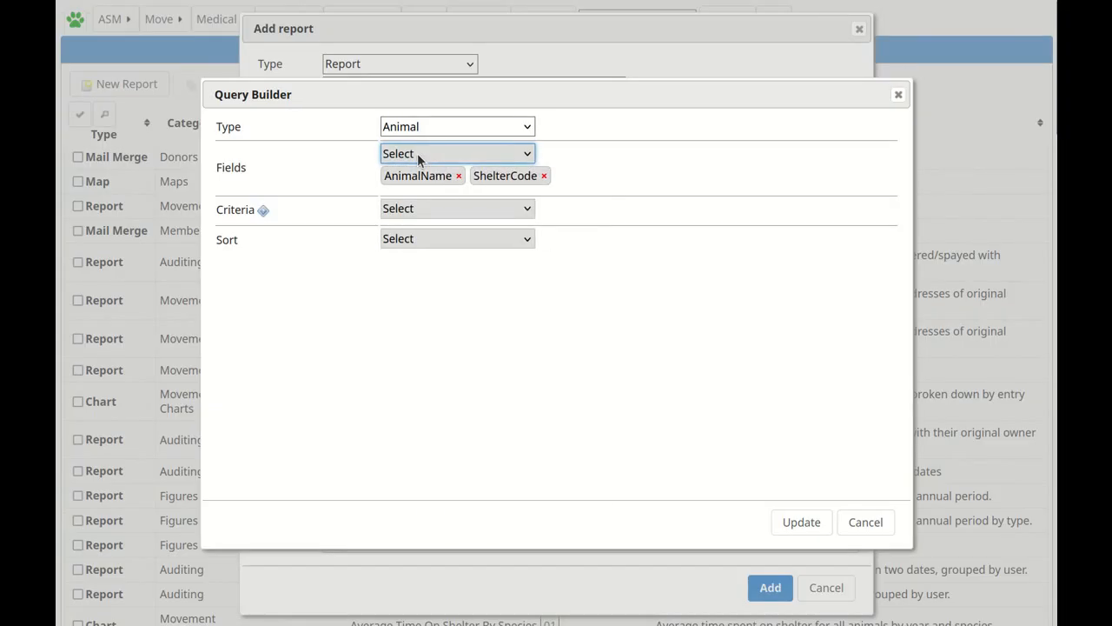
pyautogui.click(417, 153)
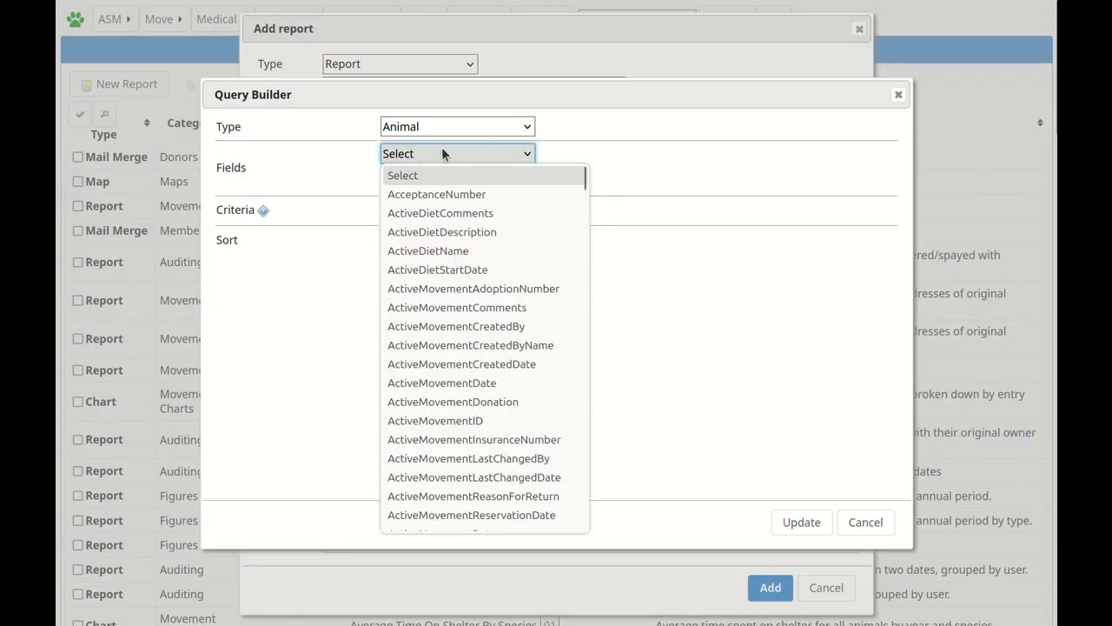
pyautogui.write('an')
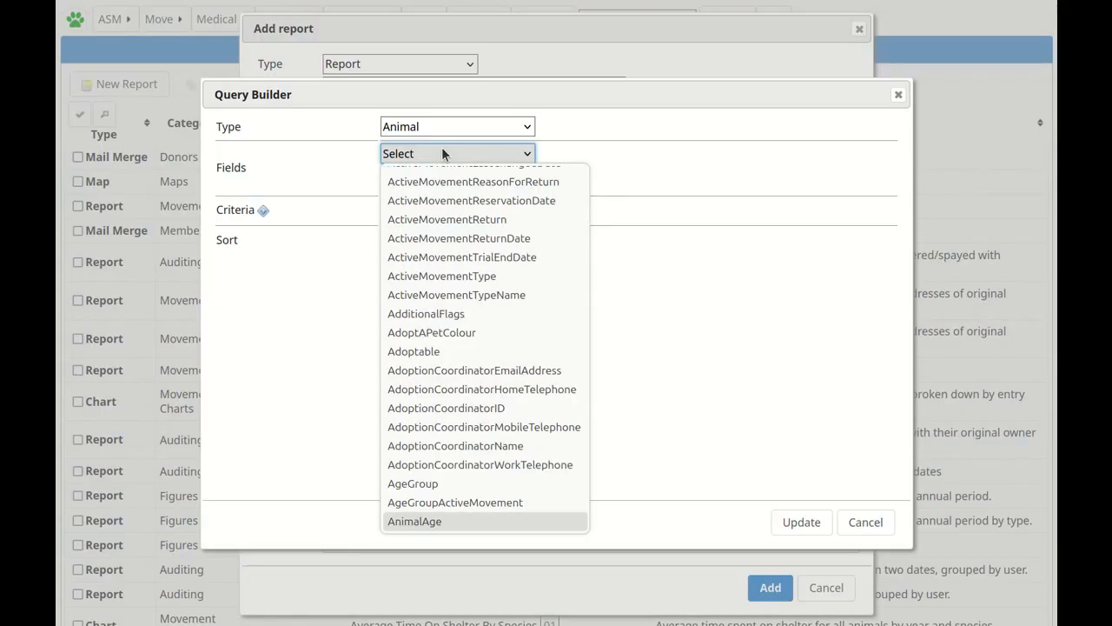
pyautogui.press('Return')
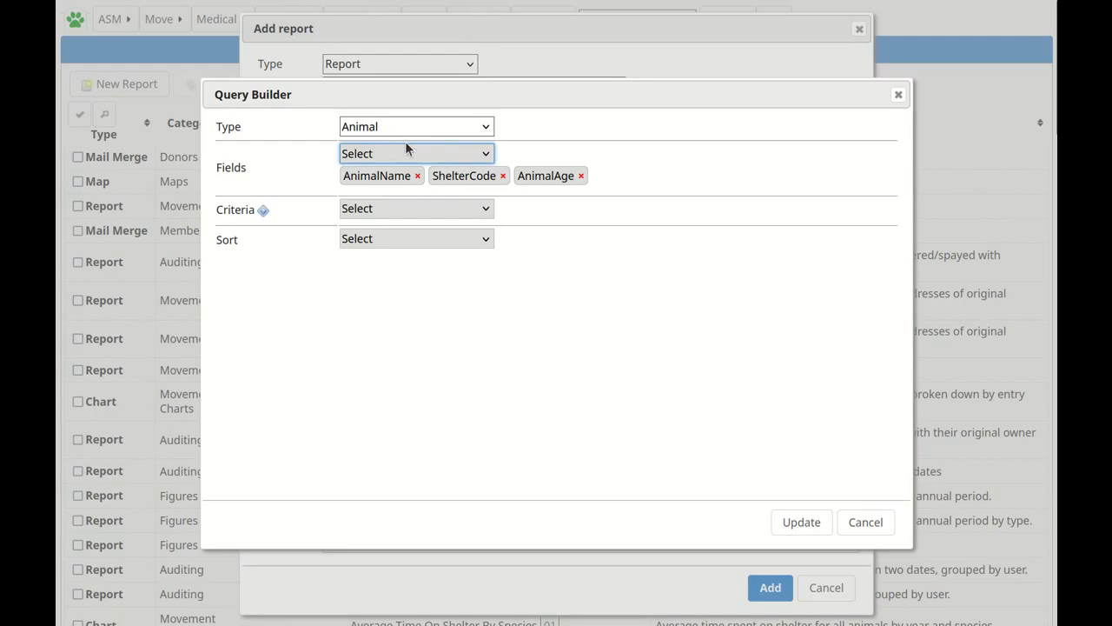
# Add ActiveMovementDate and ActiveMovementTypeName to the output fields and place them, in that order, ahead of AnimalName
pyautogui.click(399, 153)
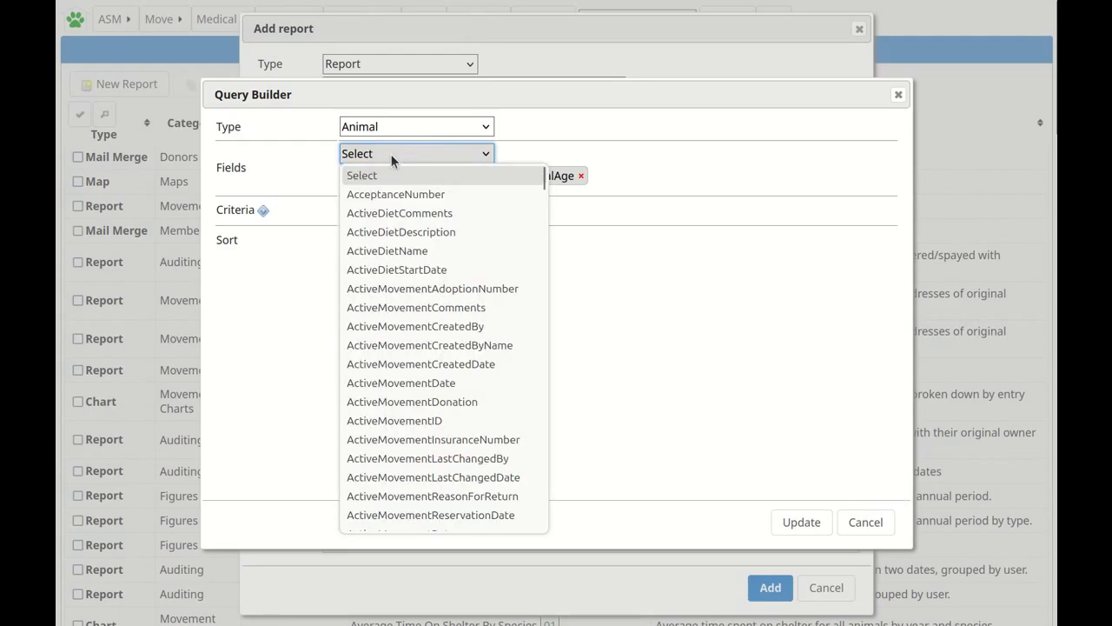
pyautogui.press('Down')
pyautogui.press('Down')
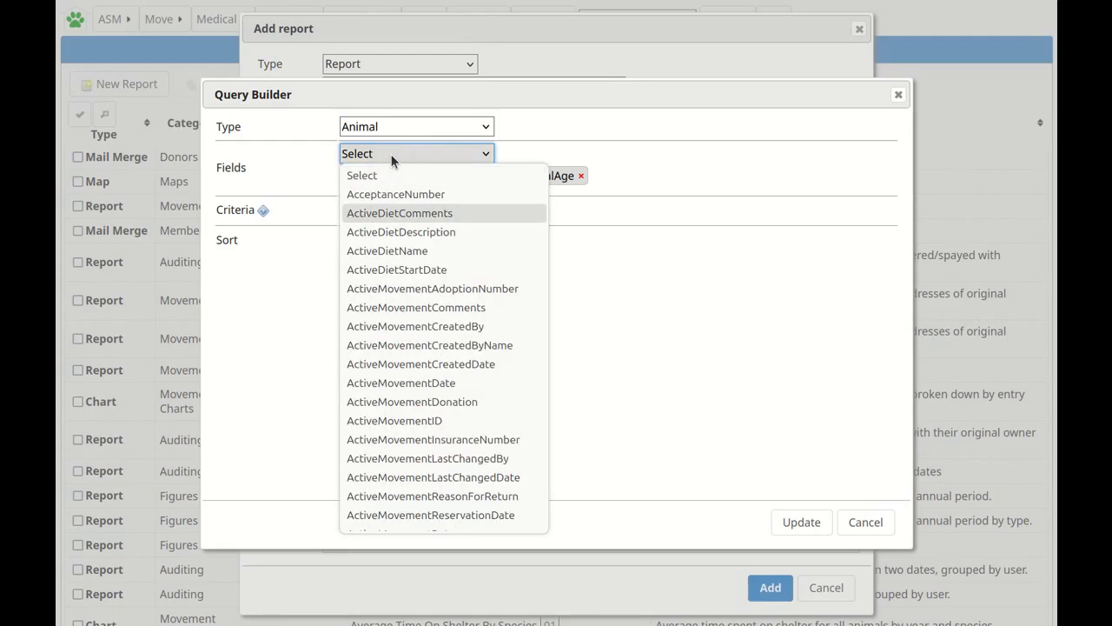
pyautogui.click(426, 386)
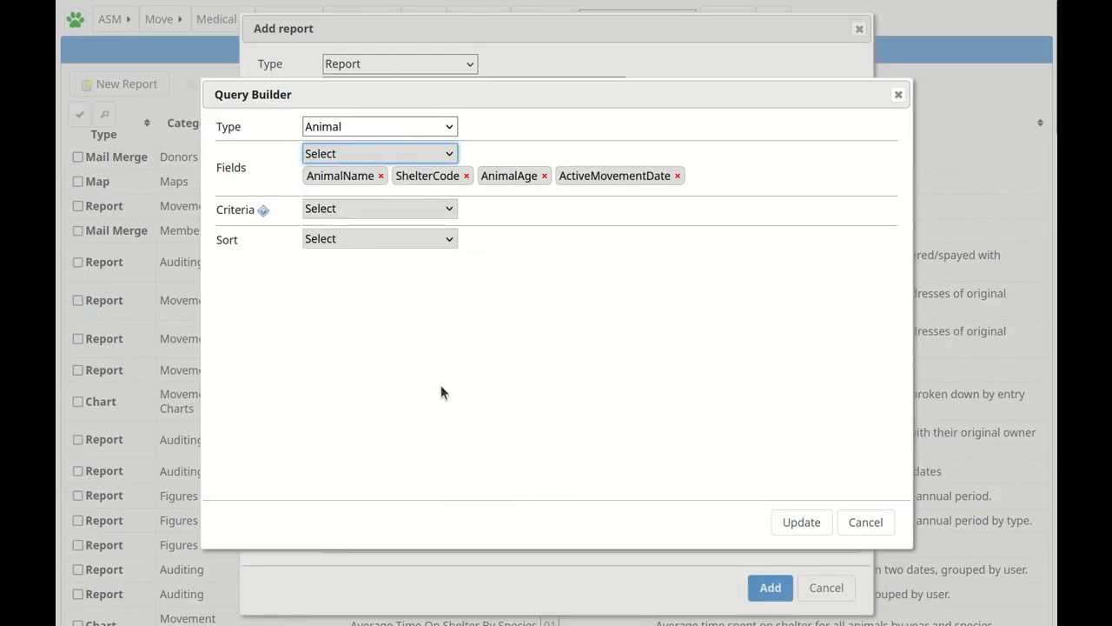
pyautogui.click(385, 149)
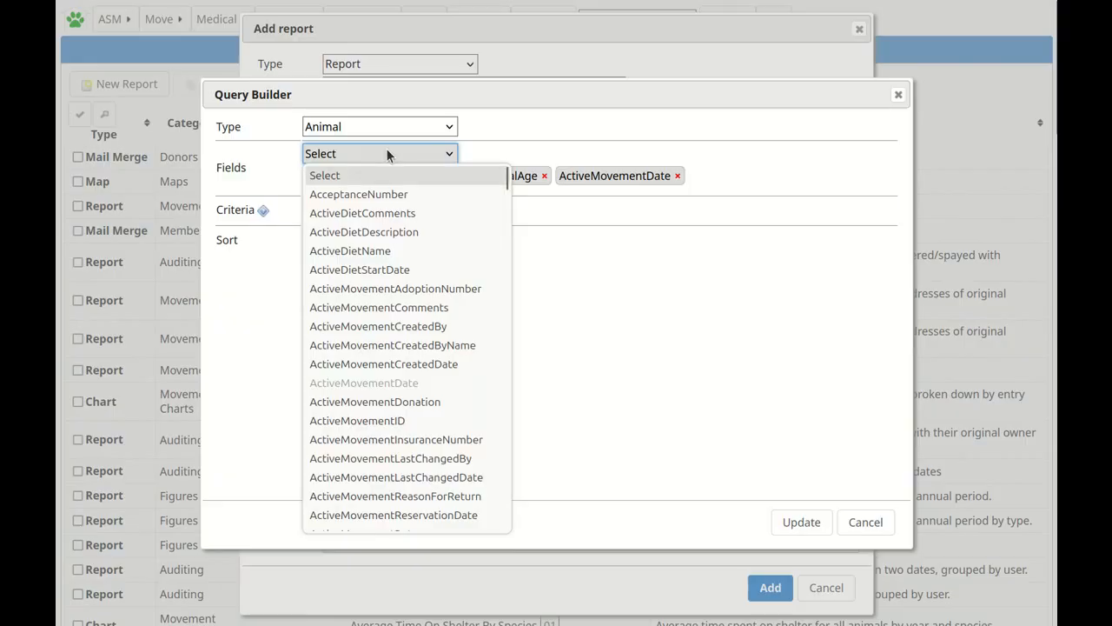
pyautogui.press('Down')
pyautogui.press('Down')
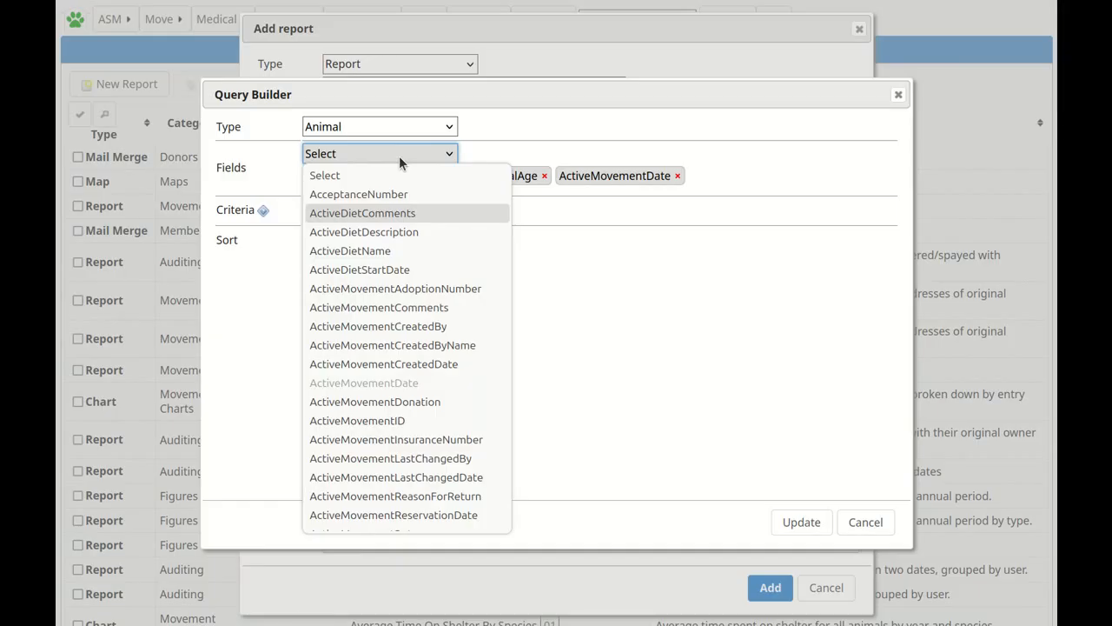
pyautogui.scroll(-2, 418, 221)
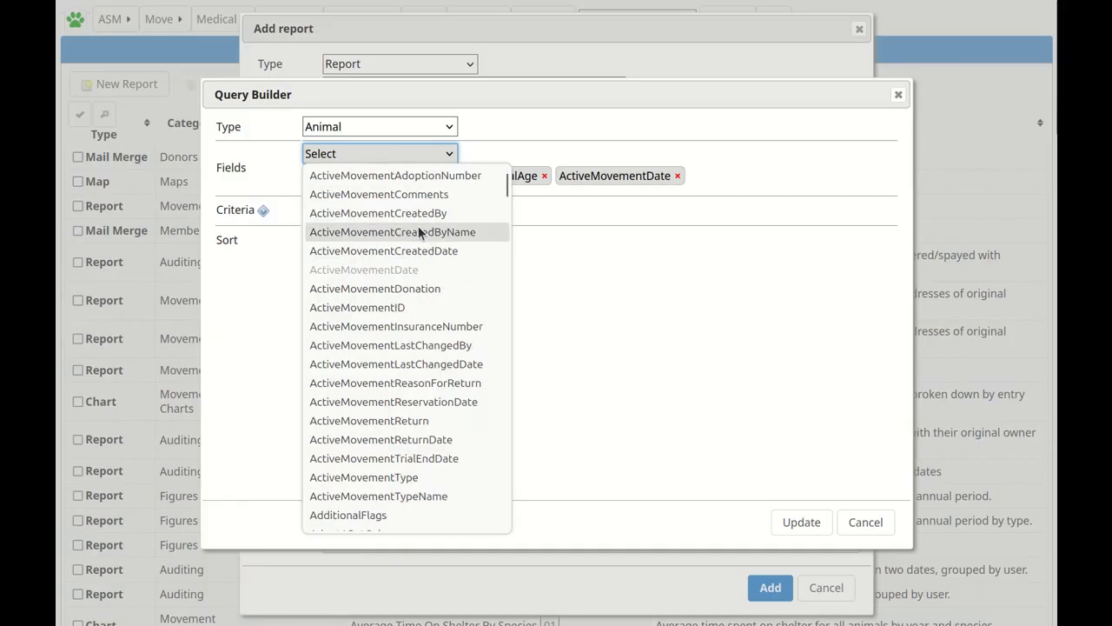
pyautogui.click(429, 496)
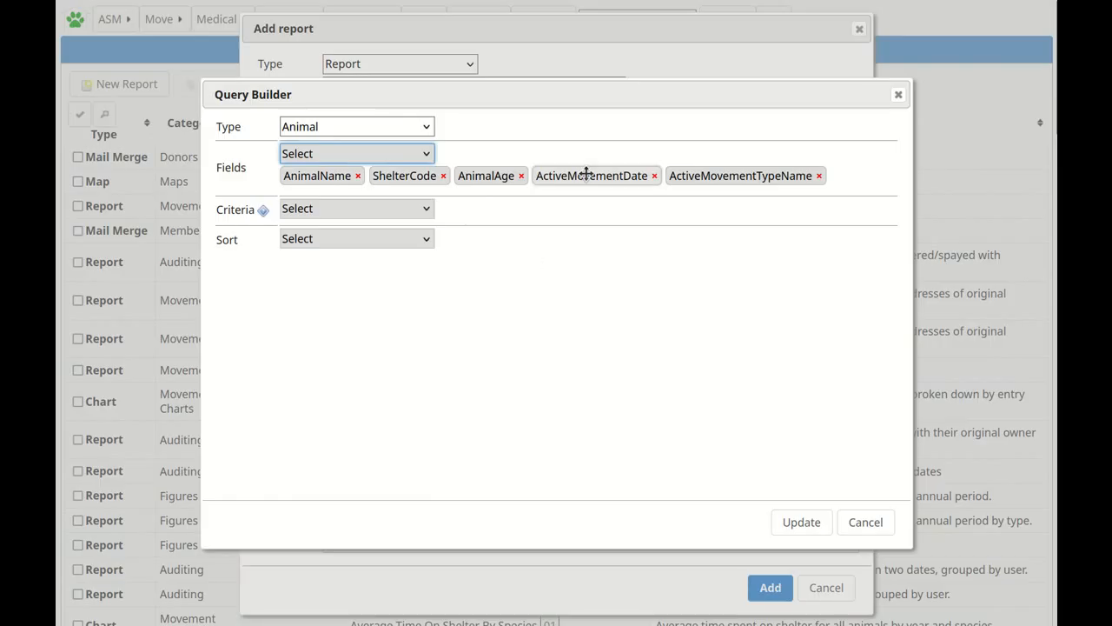
pyautogui.moveTo(586, 176); pyautogui.dragTo(319, 175)
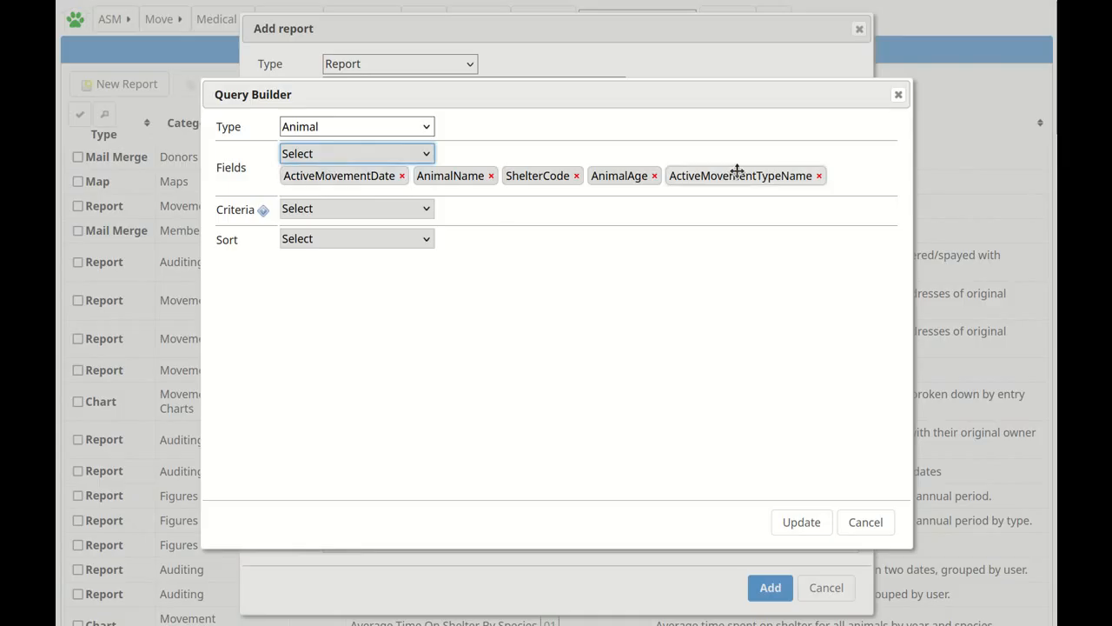
pyautogui.moveTo(737, 170); pyautogui.dragTo(455, 171)
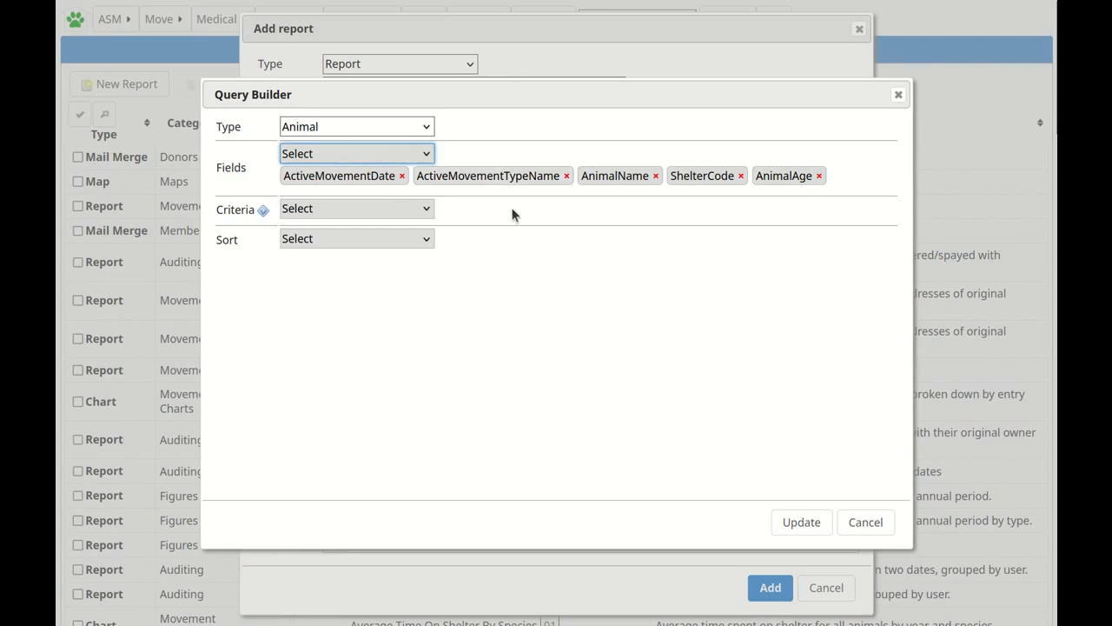
# Add the "Left the shelter between two dates" criterion to the query
pyautogui.click(424, 209)
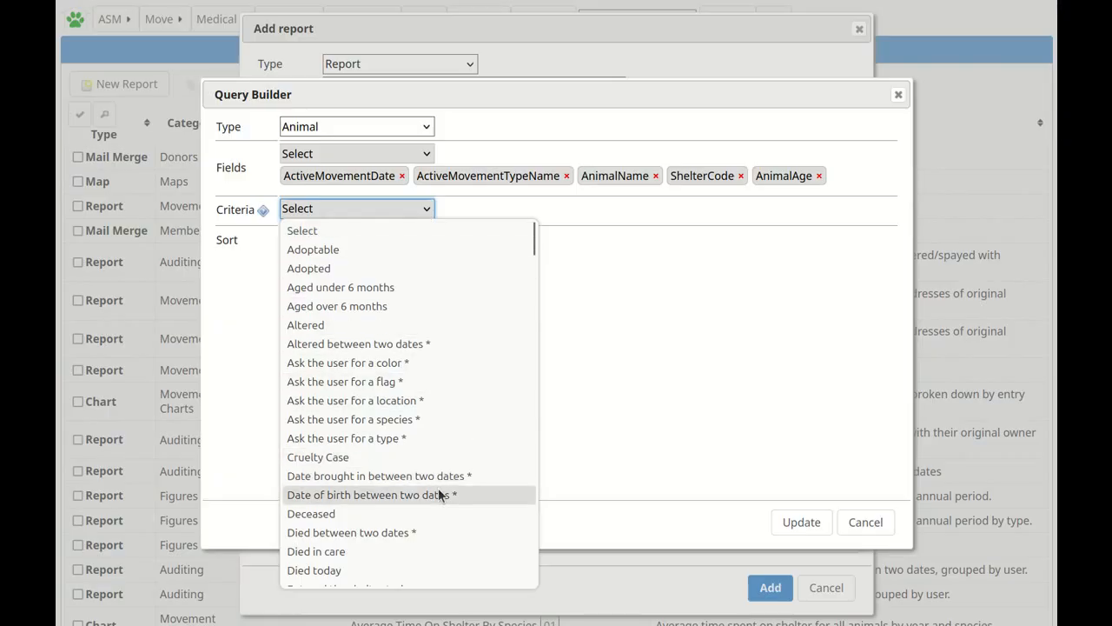
pyautogui.scroll(-2, 438, 492)
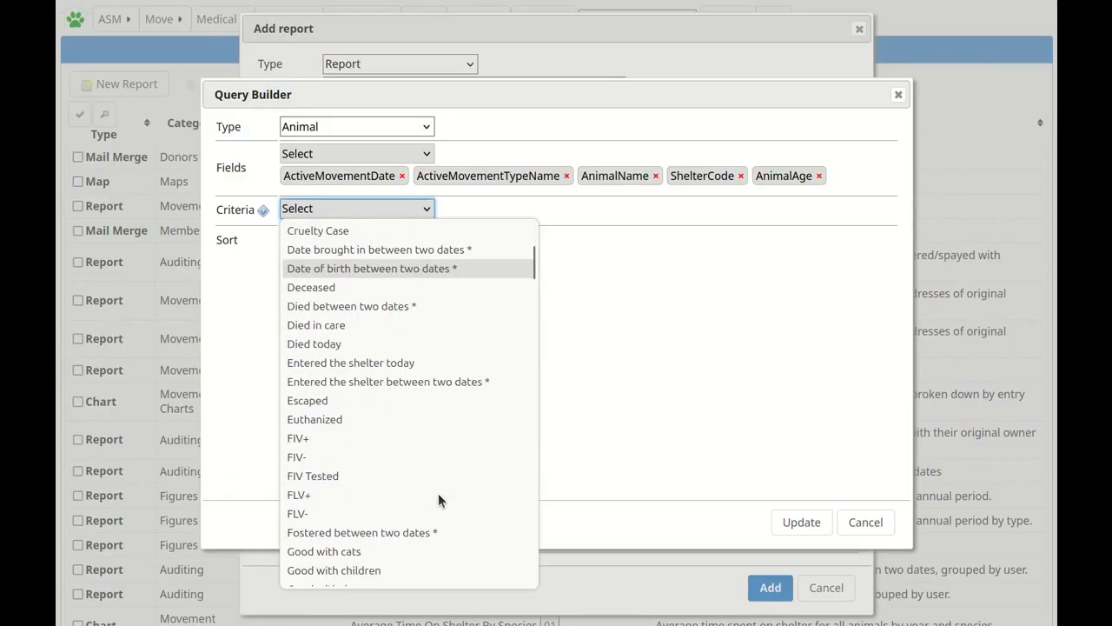
pyautogui.scroll(-1, 438, 492)
pyautogui.scroll(-3, 438, 493)
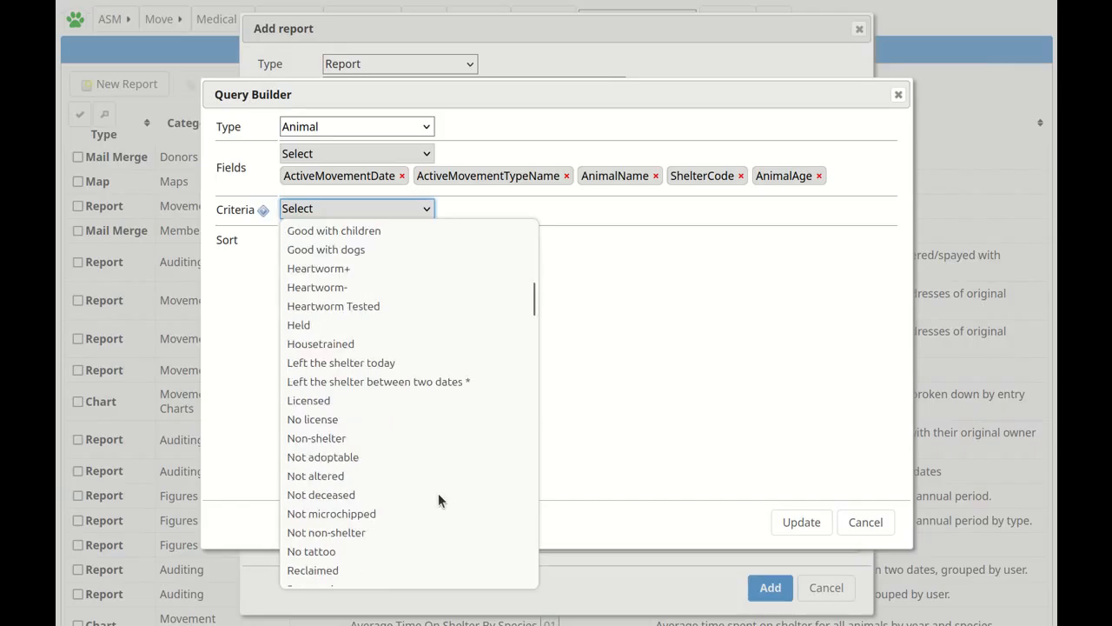
pyautogui.scroll(3, 438, 493)
pyautogui.scroll(-2, 438, 492)
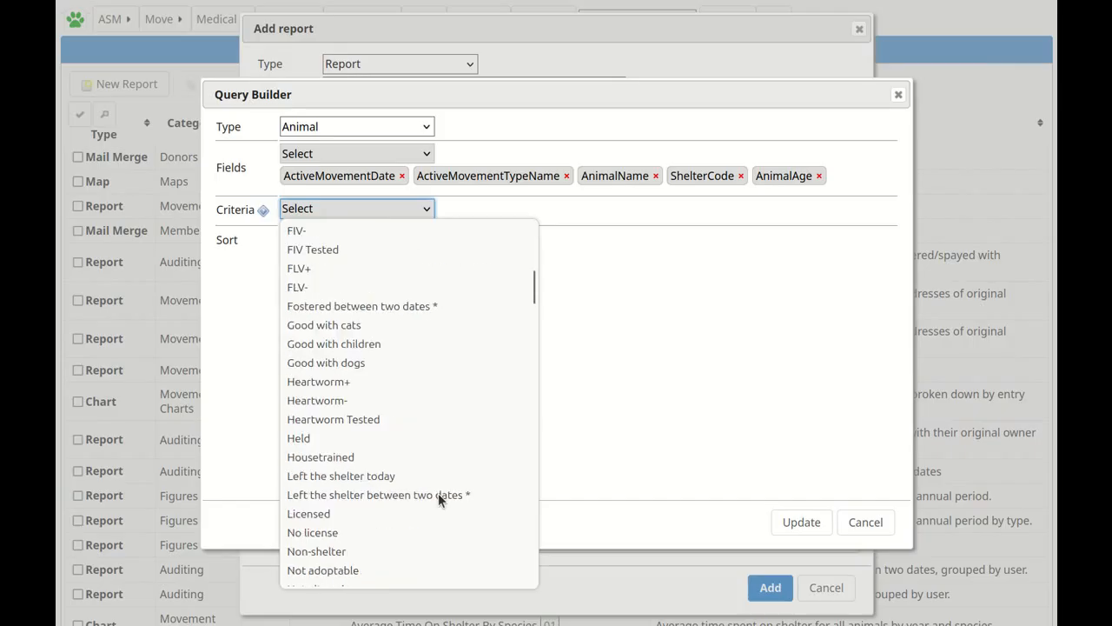
pyautogui.click(388, 497)
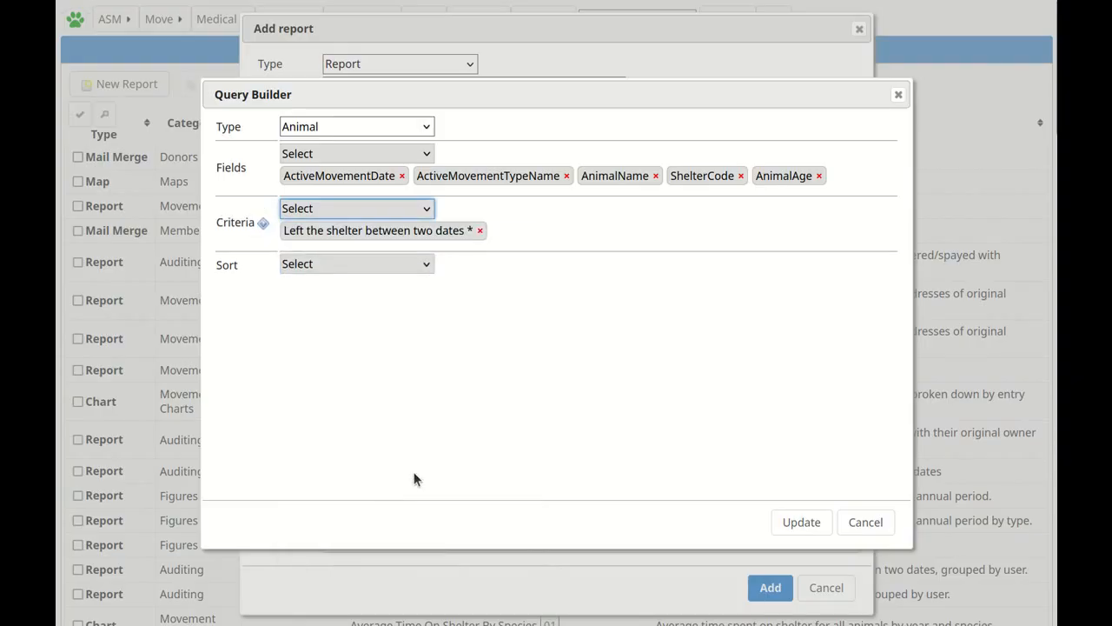
# Sort the query by ActiveMovementTypeName and then by ActiveMovementDate, and update the report's SQL from the Query Builder
pyautogui.click(403, 264)
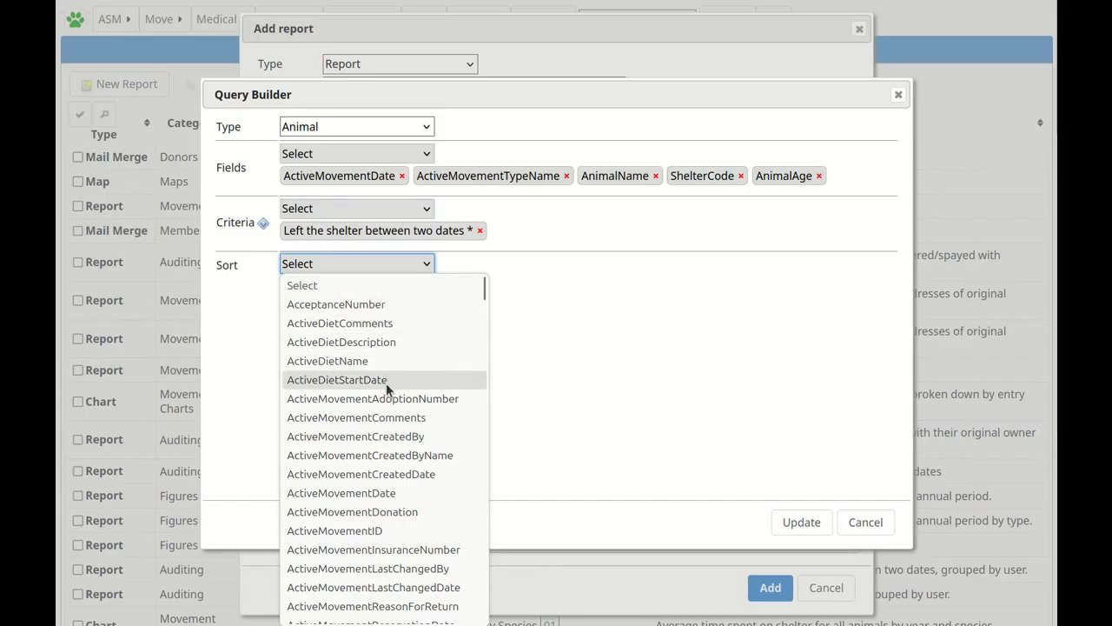
pyautogui.scroll(-4, 397, 437)
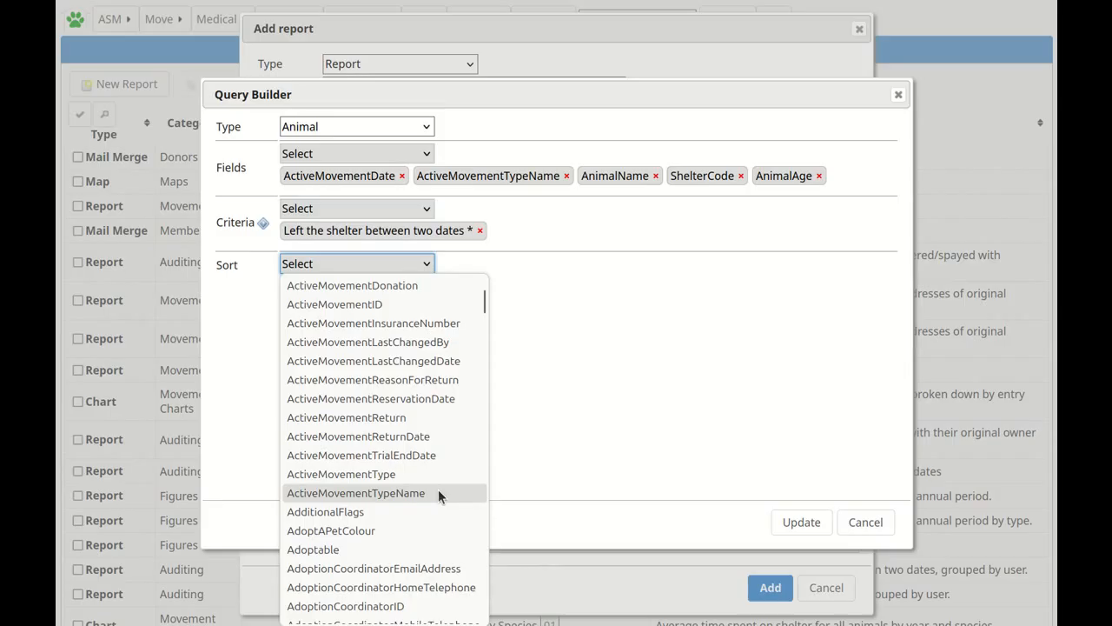
pyautogui.click(438, 494)
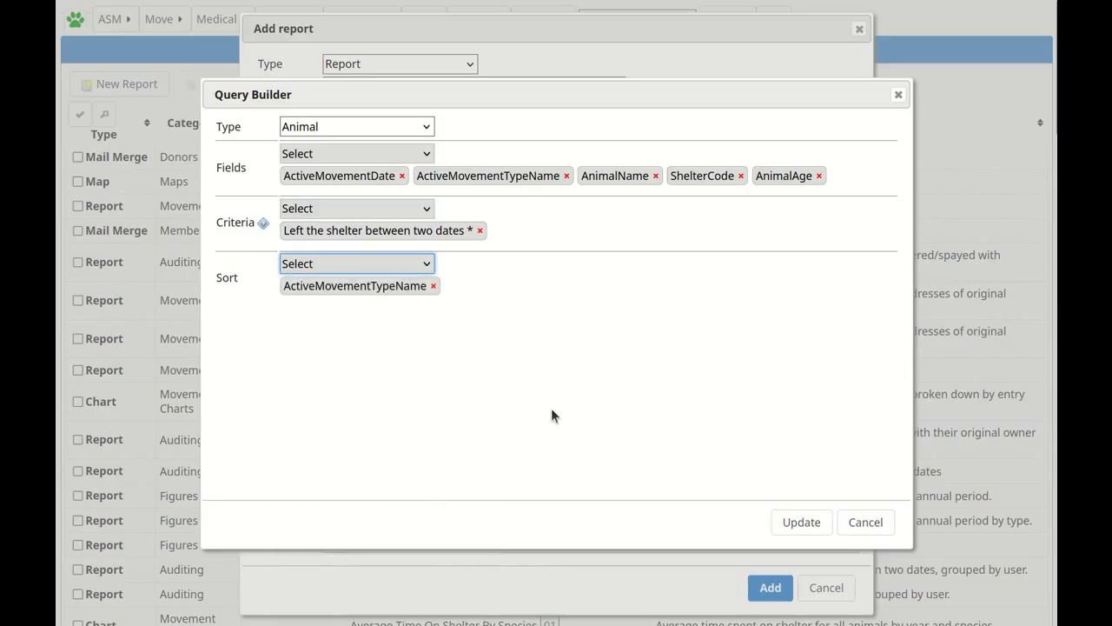
pyautogui.click(400, 271)
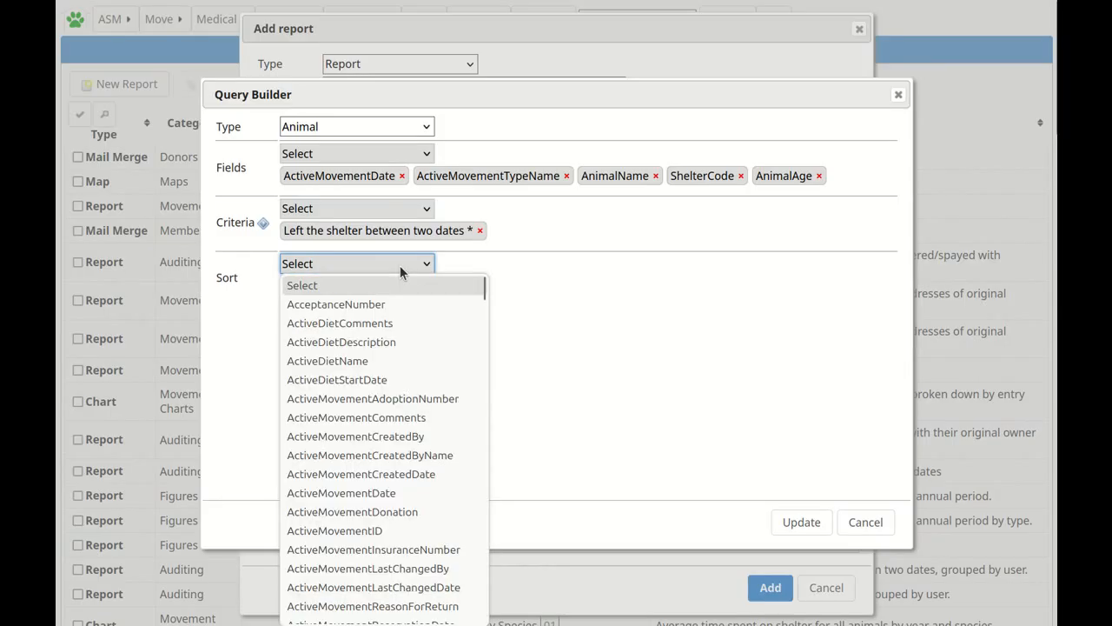
pyautogui.click(377, 492)
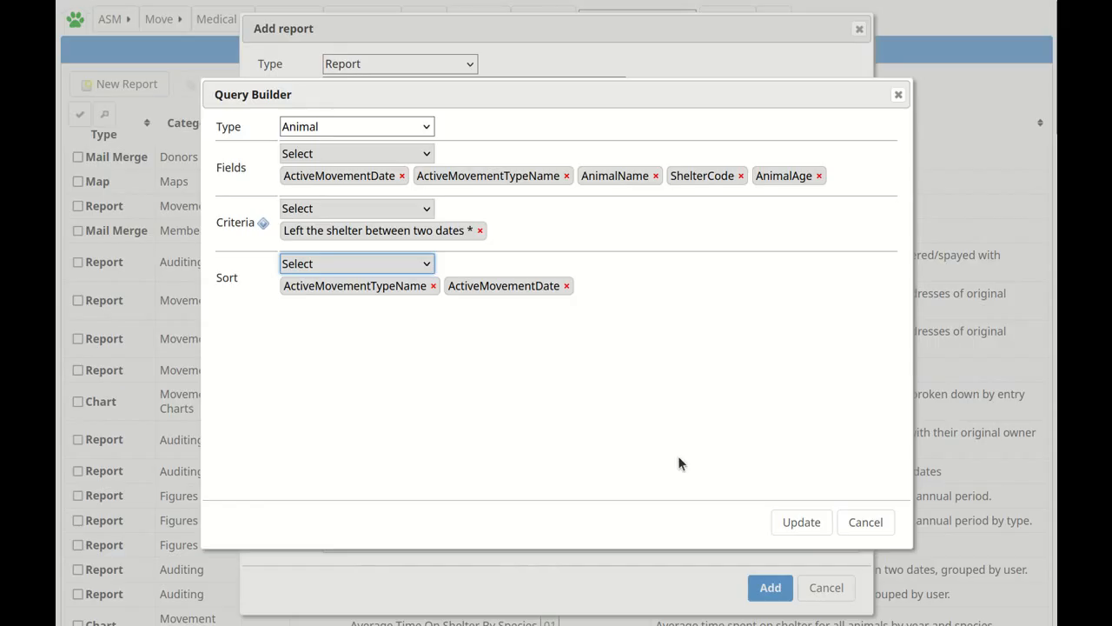
pyautogui.click(785, 519)
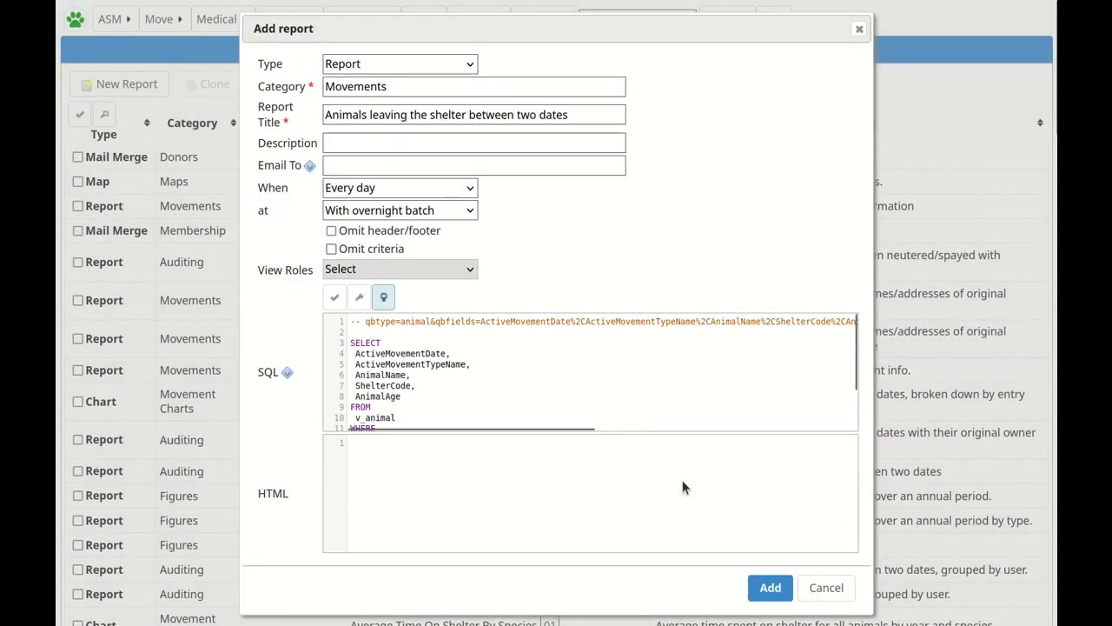
pyautogui.moveTo(365, 322); pyautogui.dragTo(419, 324)
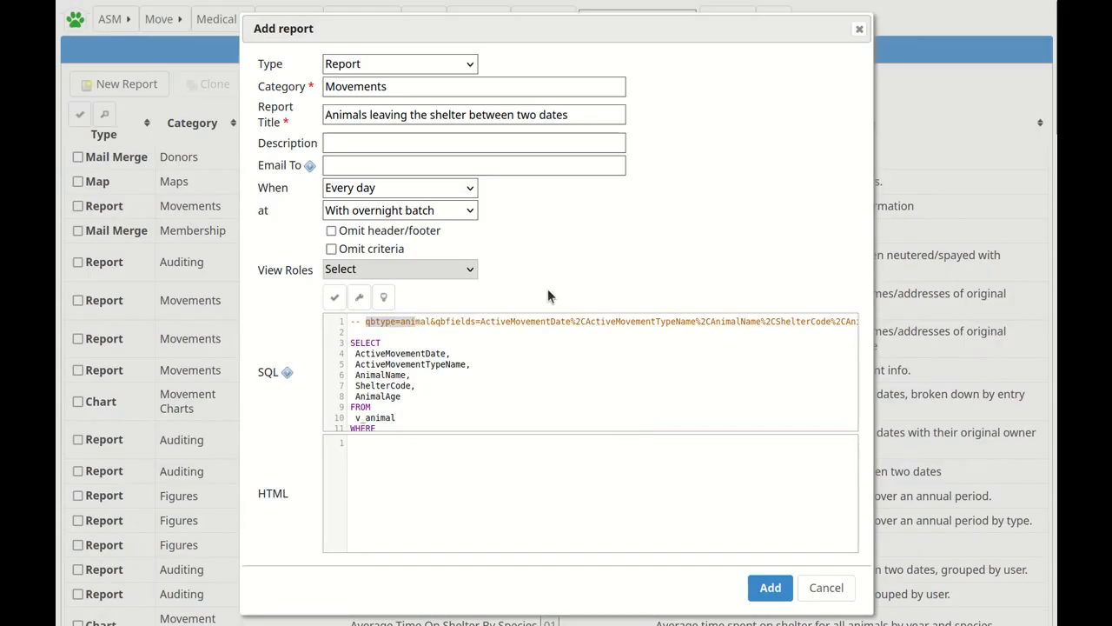
# Reopen the Query Builder, add the SexName field and place it between AnimalName and ShelterCode
pyautogui.click(385, 298)
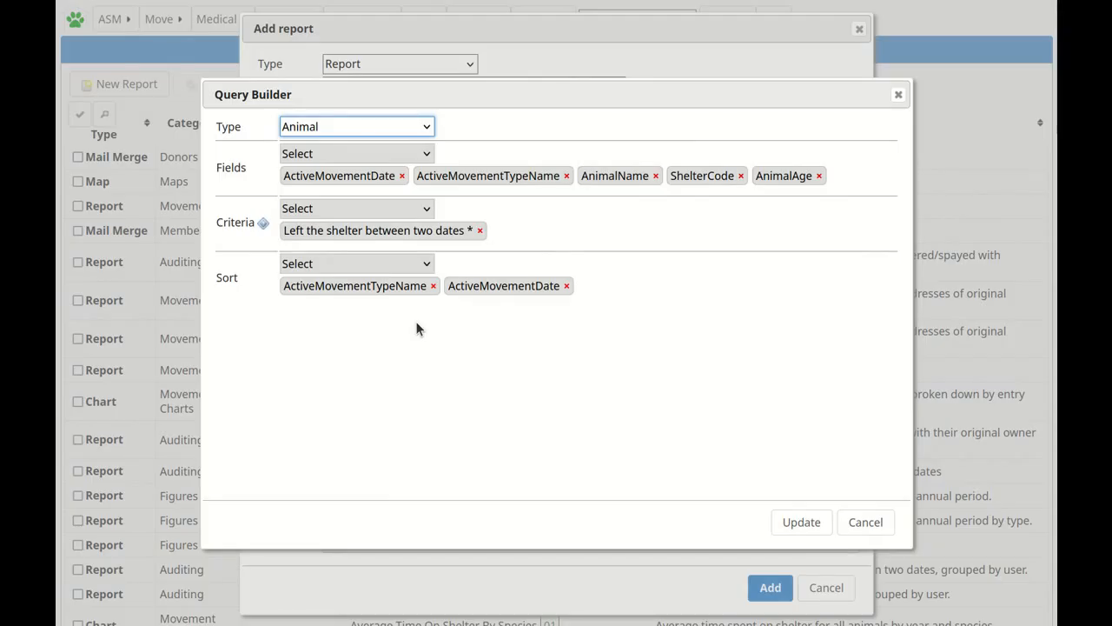
pyautogui.click(426, 154)
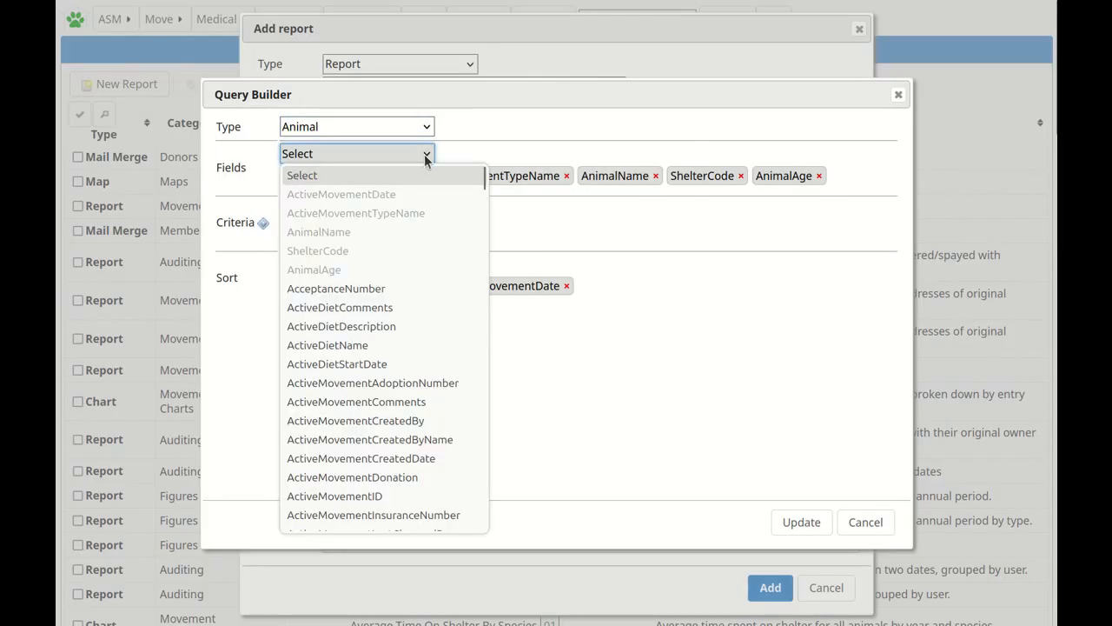
pyautogui.scroll(-5, 397, 422)
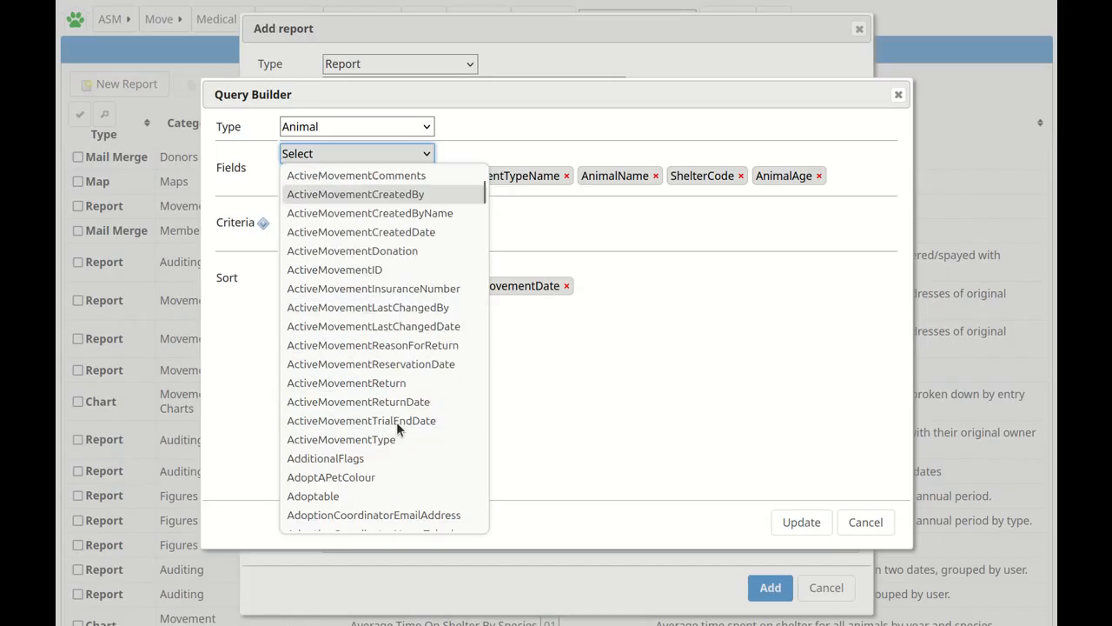
pyautogui.scroll(-6, 397, 421)
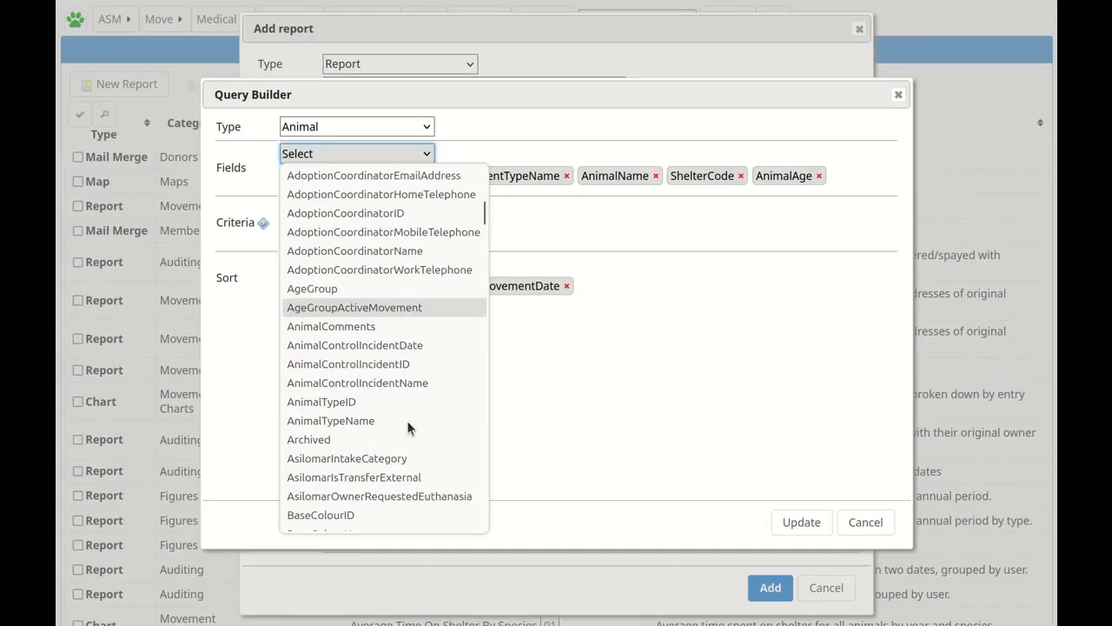
pyautogui.scroll(-2, 409, 428)
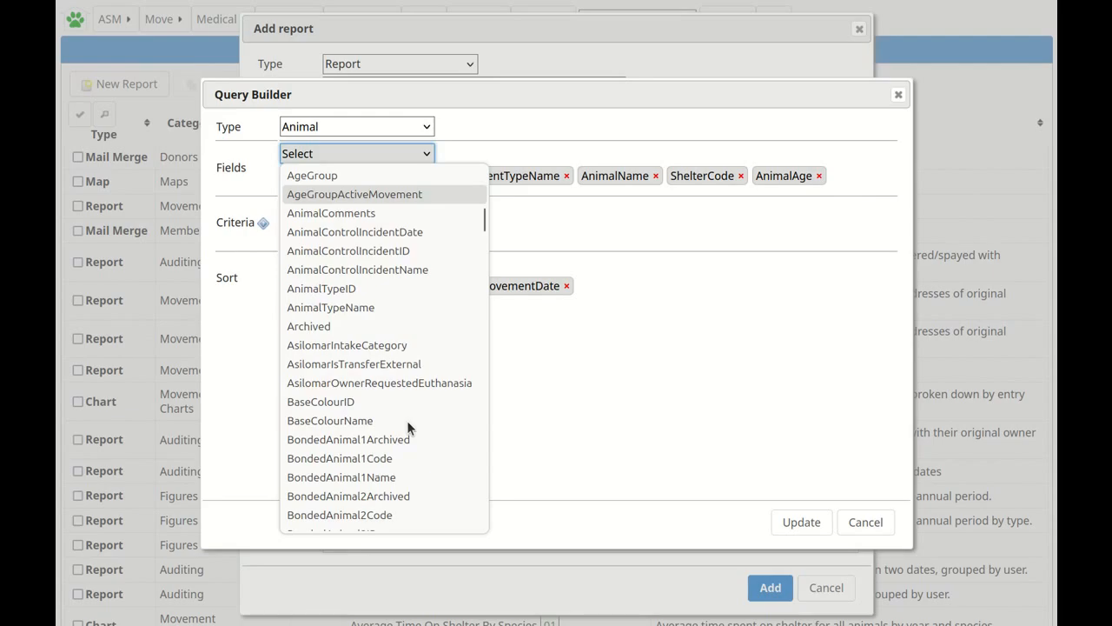
pyautogui.press('s')
pyautogui.press('s')
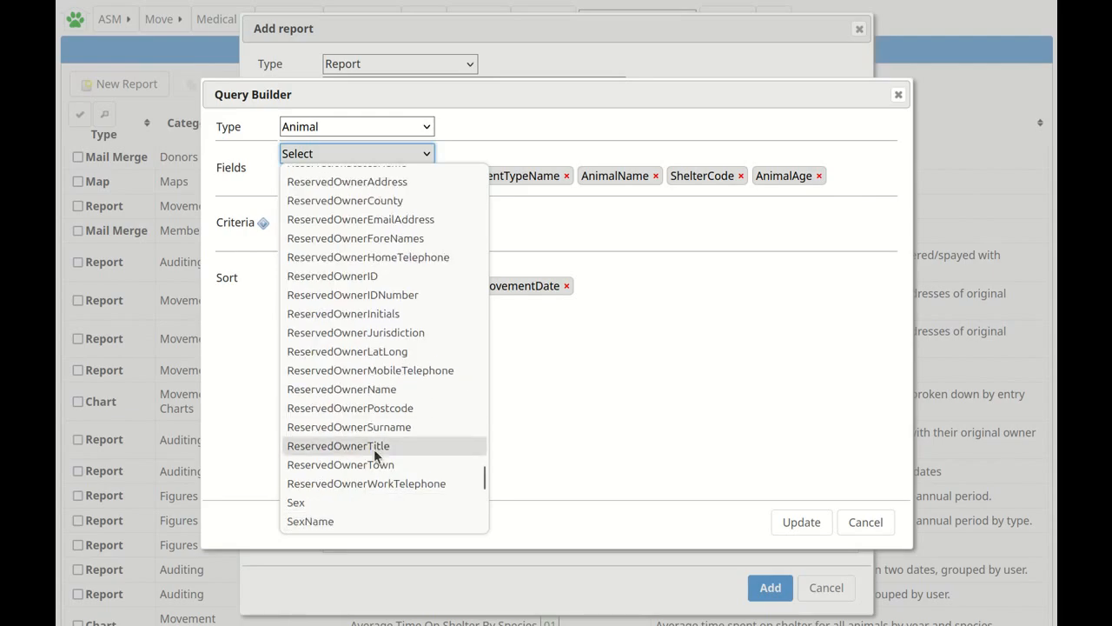
pyautogui.click(333, 520)
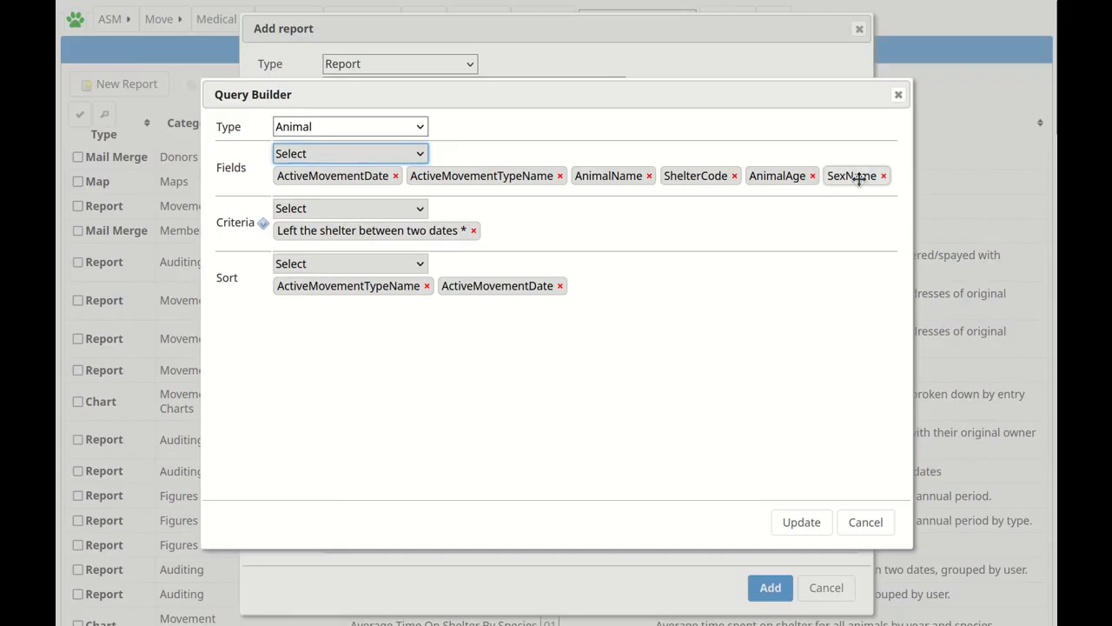
pyautogui.moveTo(859, 178); pyautogui.dragTo(687, 178)
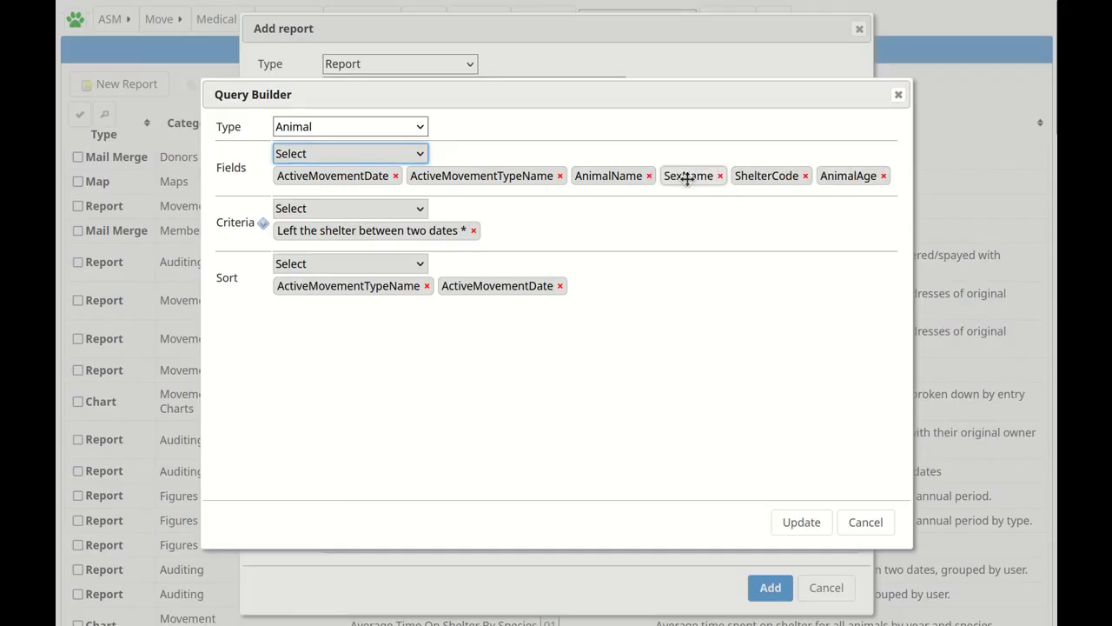
# Update the report's SQL from the Query Builder and review the SexName line in the field list
pyautogui.click(798, 522)
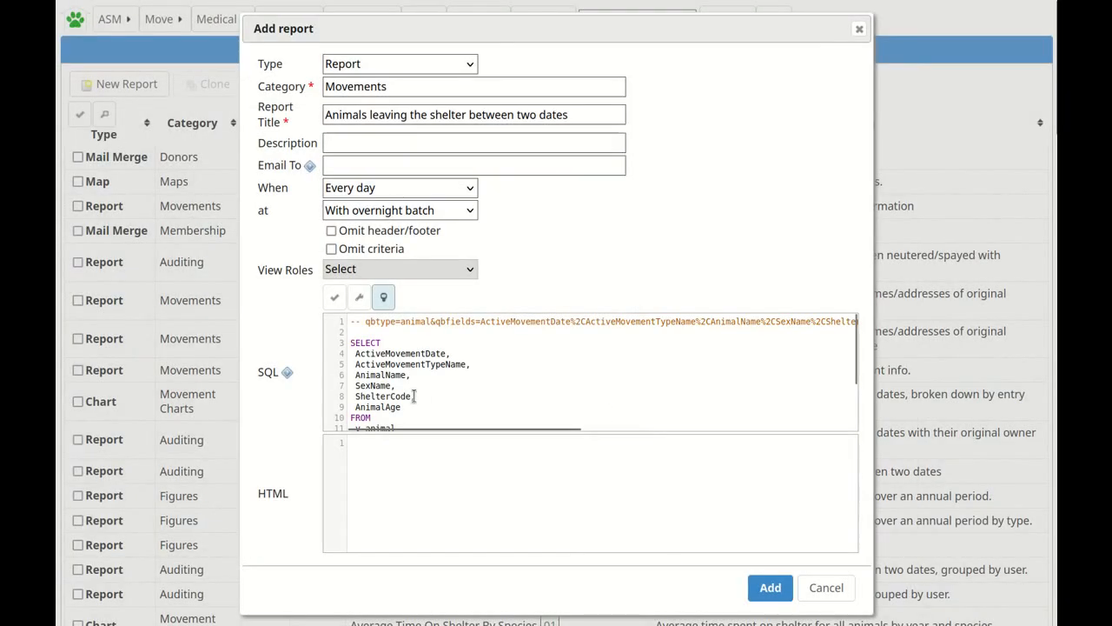
pyautogui.moveTo(398, 386); pyautogui.dragTo(353, 377)
pyautogui.click(522, 376)
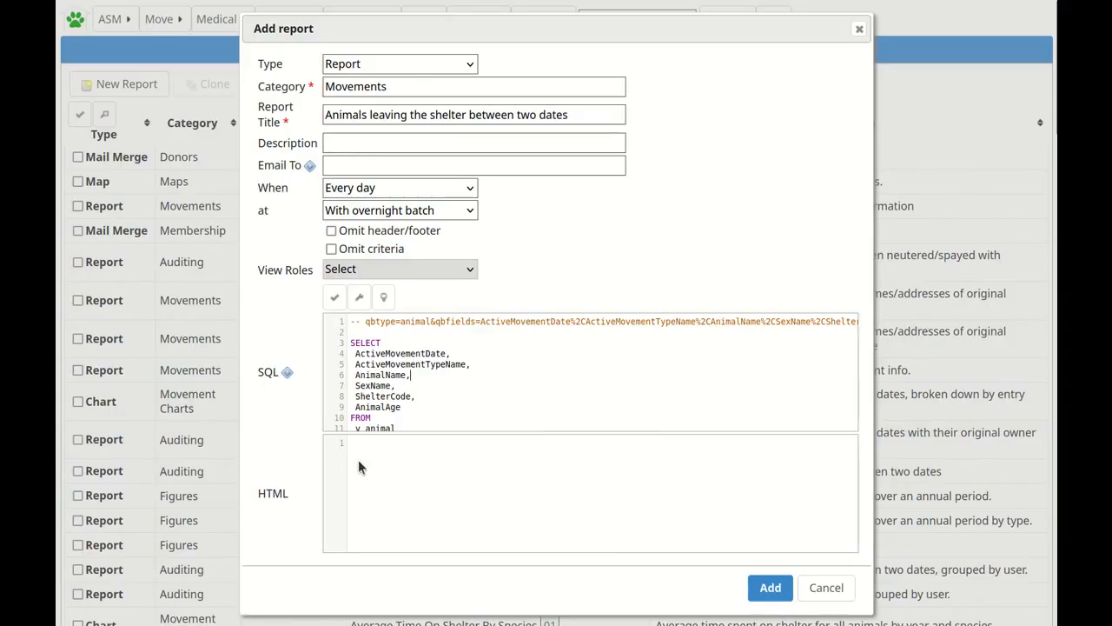
# Check the report's SQL syntax and generate the HTML template from the query
pyautogui.click(335, 300)
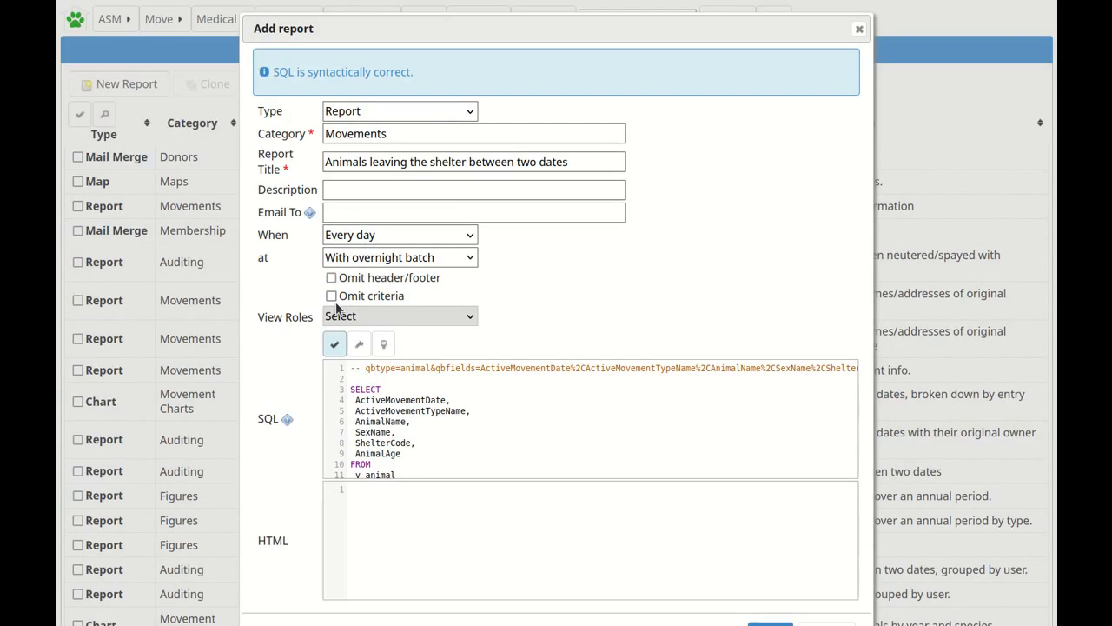
pyautogui.click(355, 349)
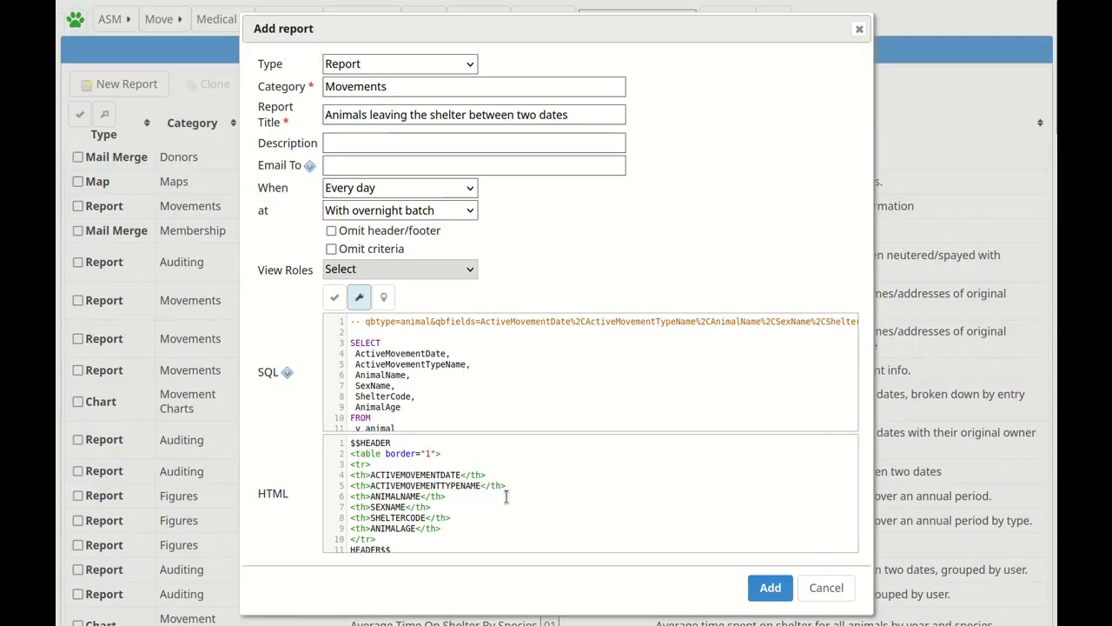
# Replace the ACTIVEMOVEMENTDATE column heading in the report's HTML with "Movement Date"
pyautogui.click(372, 474)
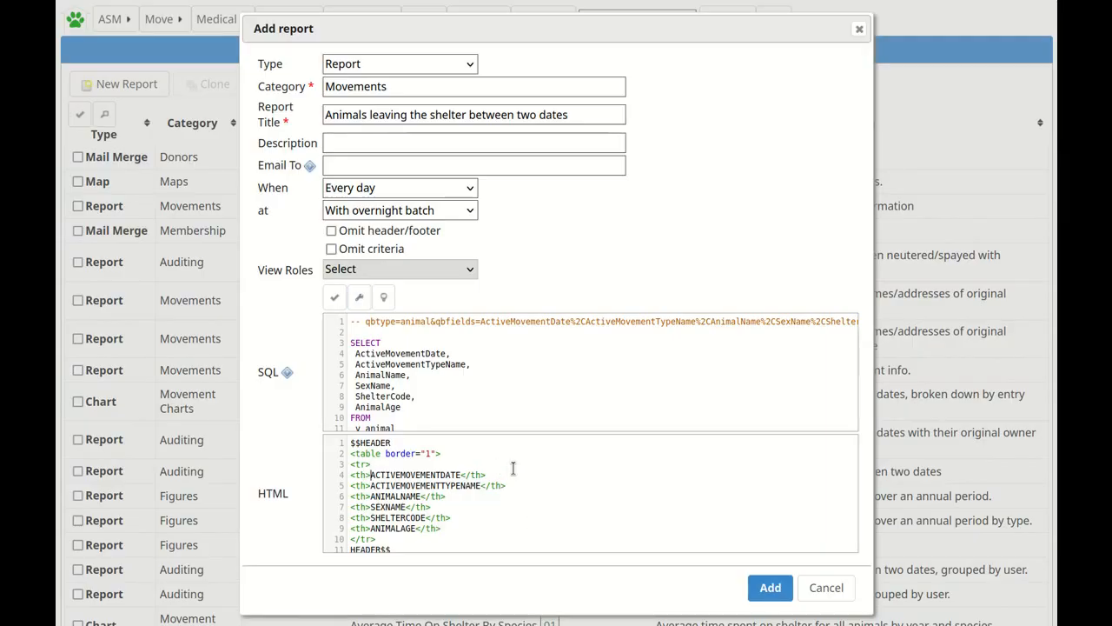
pyautogui.press('Delete')
pyautogui.press('Delete')
pyautogui.press('Delete')
pyautogui.press('Delete')
pyautogui.press('Delete')
pyautogui.press('Delete')
pyautogui.press('Delete')
pyautogui.press('Delete')
pyautogui.press('Delete')
pyautogui.press('Delete')
pyautogui.press('Delete')
pyautogui.press('Delete')
pyautogui.press('Delete')
pyautogui.press('Delete')
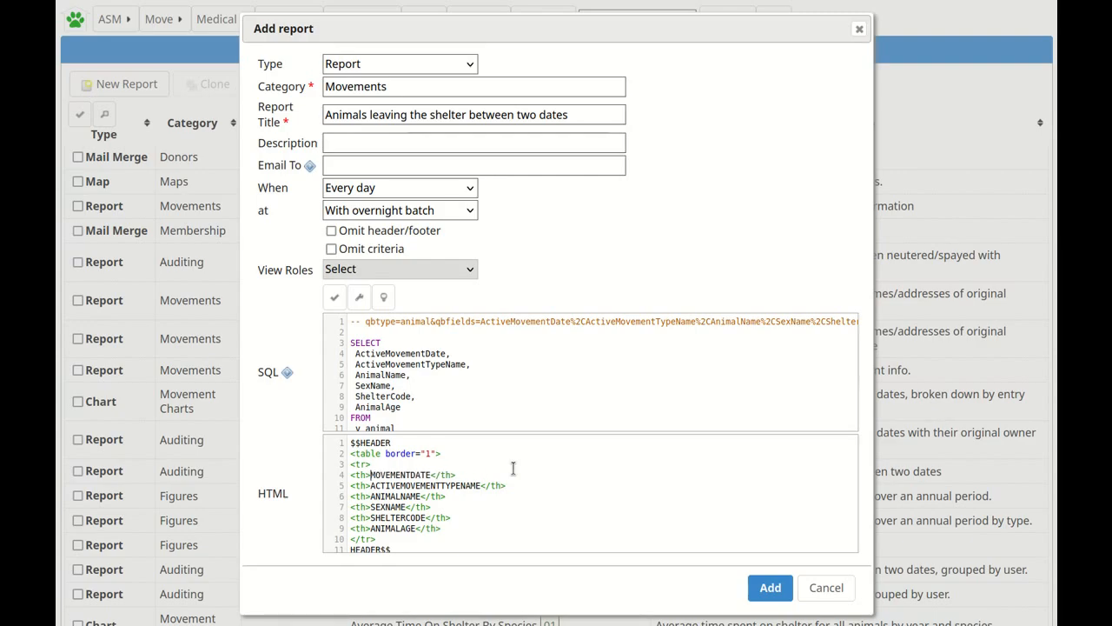
pyautogui.press('Delete')
pyautogui.press('Delete')
pyautogui.press('Delete')
pyautogui.press('Delete')
pyautogui.write('Movement Date')
# Replace the ACTIVEMOVEMENTTYPENAME column heading in the report's HTML with "Movement Type"
pyautogui.click(372, 485)
pyautogui.press('Delete')
pyautogui.press('Delete')
pyautogui.press('Delete')
pyautogui.press('Delete')
pyautogui.press('Delete')
pyautogui.press('Delete')
pyautogui.press('Delete')
pyautogui.press('Delete')
pyautogui.press('Delete')
pyautogui.press('Delete')
pyautogui.press('Delete')
pyautogui.press('Delete')
pyautogui.press('Delete')
pyautogui.press('Delete')
pyautogui.press('Delete')
pyautogui.press('Delete')
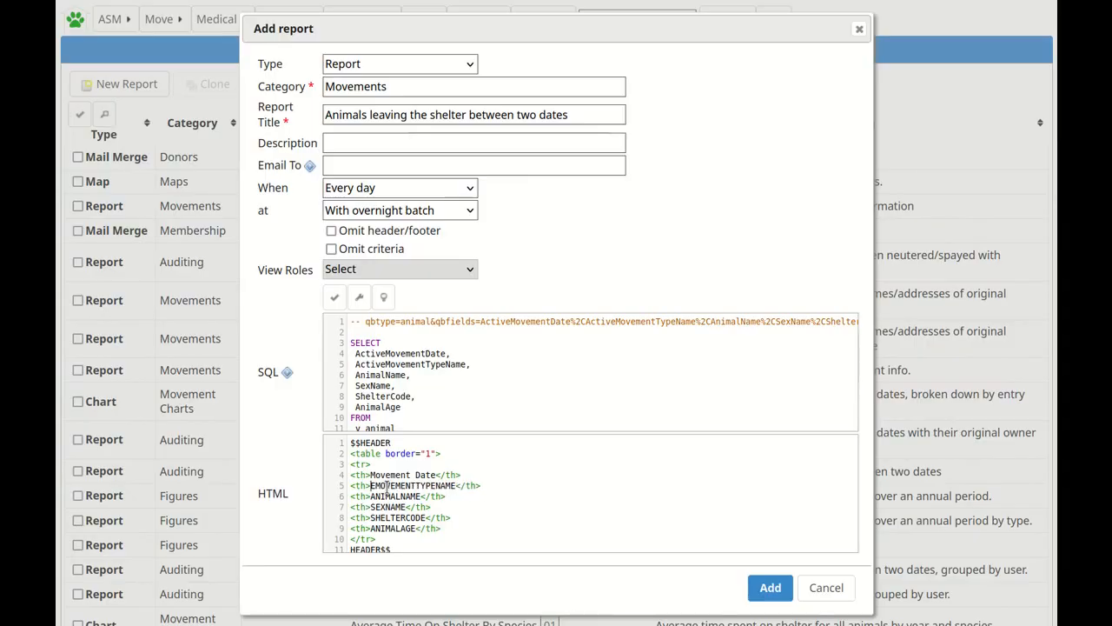
pyautogui.press('Delete')
pyautogui.press('Delete')
pyautogui.press('Delete')
pyautogui.press('Delete')
pyautogui.press('Delete')
pyautogui.press('Delete')
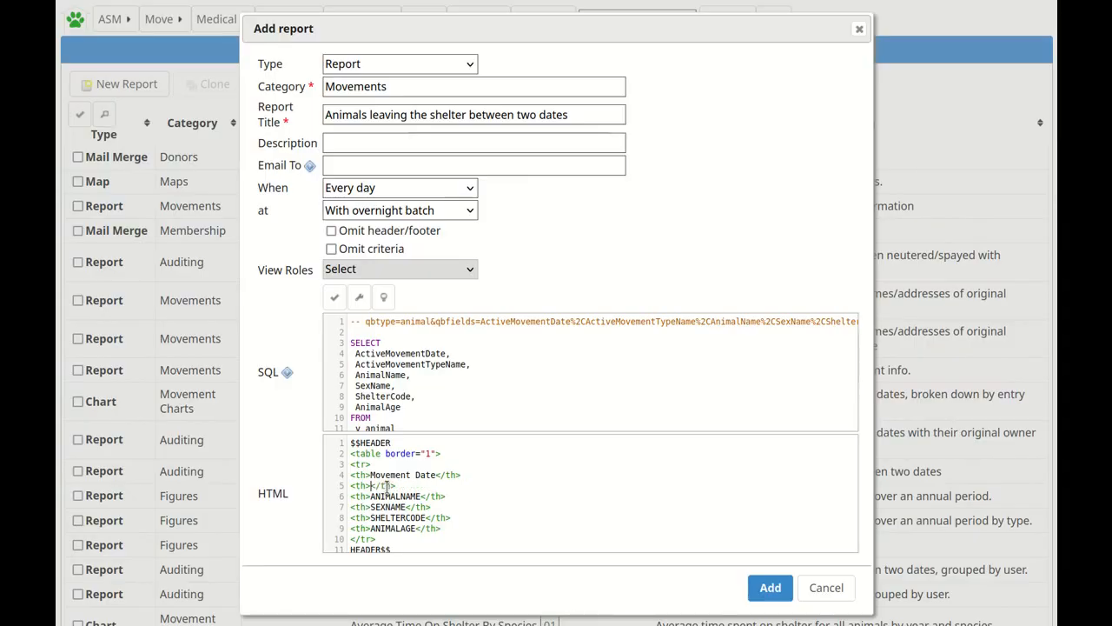
pyautogui.write('Movement Type')
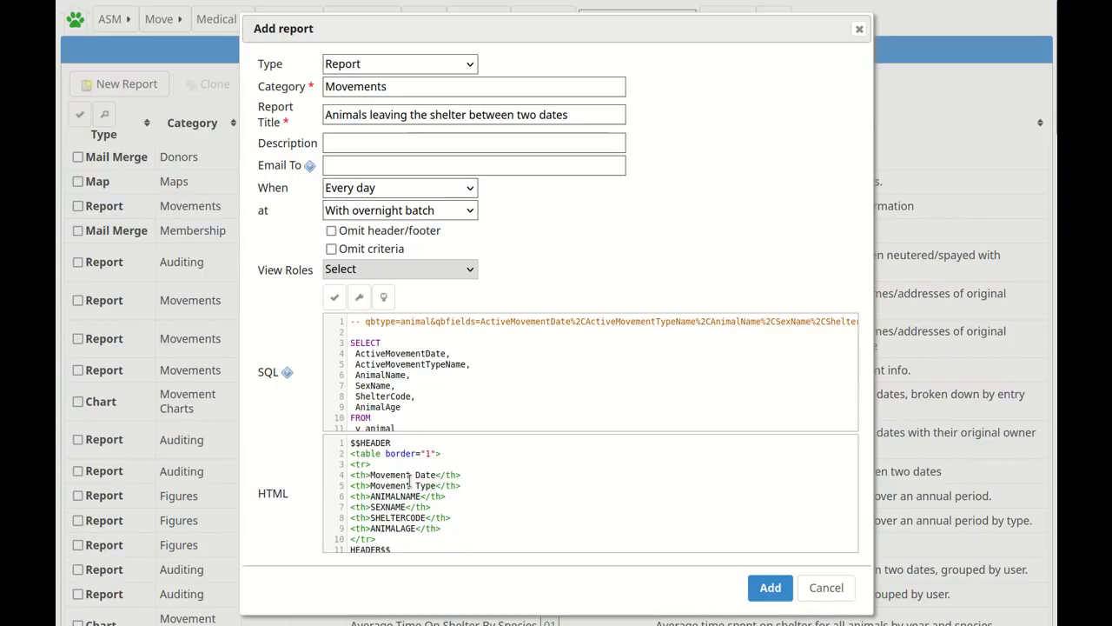
# Replace the ANIMALNAME column heading in the report's HTML with "Name"
pyautogui.click(373, 495)
pyautogui.press('Delete')
pyautogui.press('Delete')
pyautogui.press('Delete')
pyautogui.press('Delete')
pyautogui.press('Delete')
pyautogui.press('Delete')
pyautogui.press('Delete')
pyautogui.press('Delete')
pyautogui.press('Delete')
pyautogui.press('Delete')
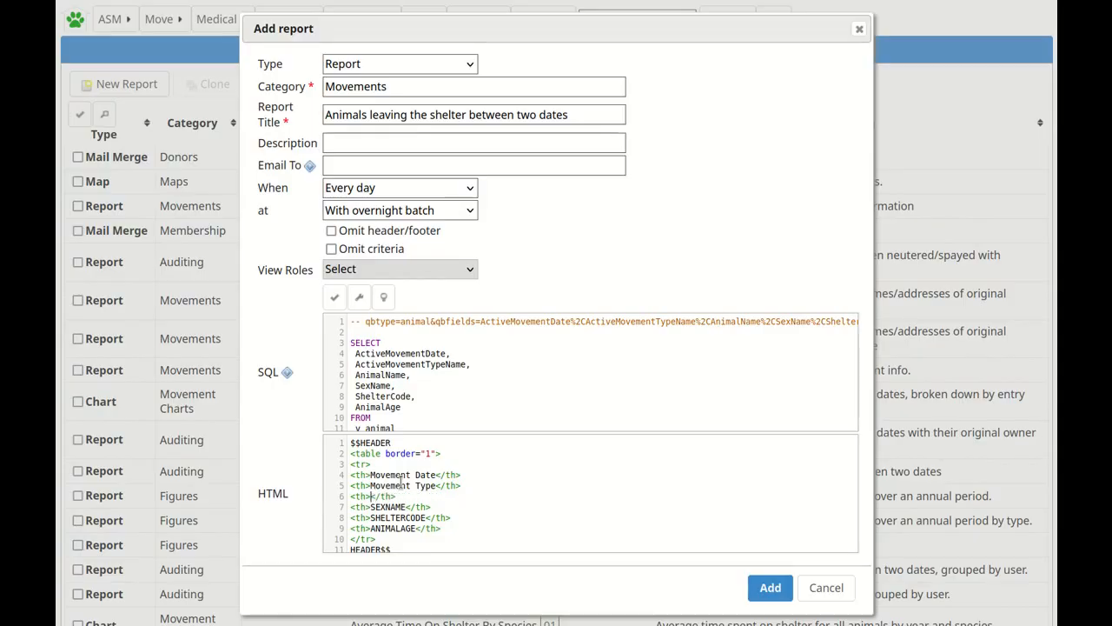
pyautogui.write('Name')
# Replace the SEXNAME column heading in the report's HTML with "Sex"
pyautogui.click(372, 507)
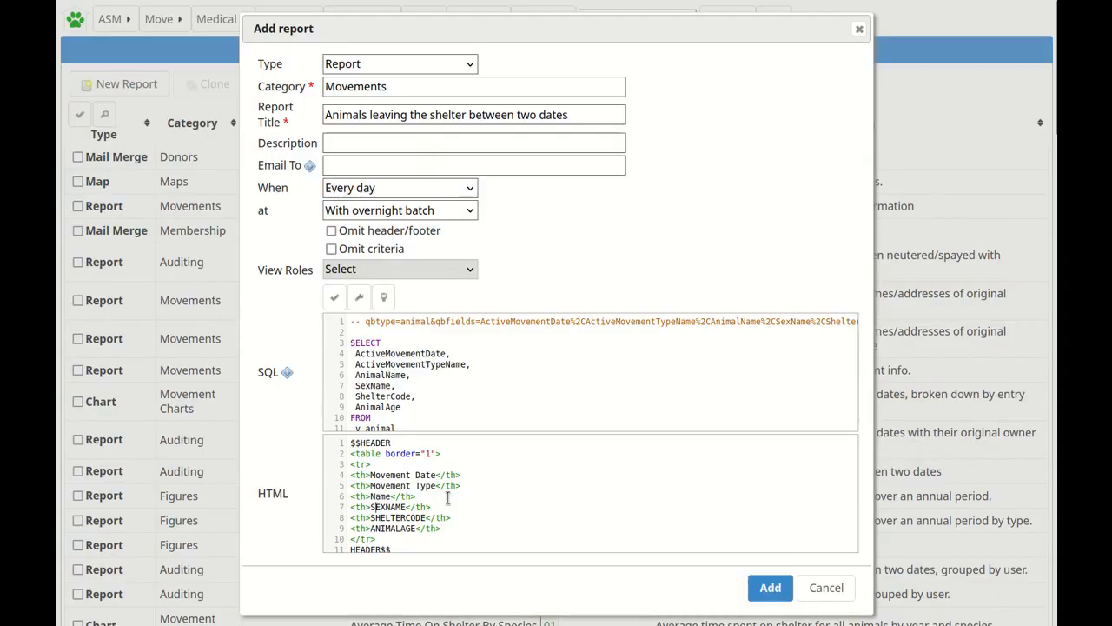
pyautogui.press('Delete')
pyautogui.press('Delete')
pyautogui.press('Delete')
pyautogui.press('Delete')
pyautogui.press('Delete')
pyautogui.press('Delete')
pyautogui.press('Delete')
pyautogui.write('Sex')
# Replace the SHELTERCODE column heading in the report's HTML with "Shelter Code"
pyautogui.press('Delete')
pyautogui.press('Delete')
pyautogui.press('Delete')
pyautogui.press('Delete')
pyautogui.press('Delete')
pyautogui.press('Delete')
pyautogui.press('Delete')
pyautogui.press('Delete')
pyautogui.press('Delete')
pyautogui.press('Delete')
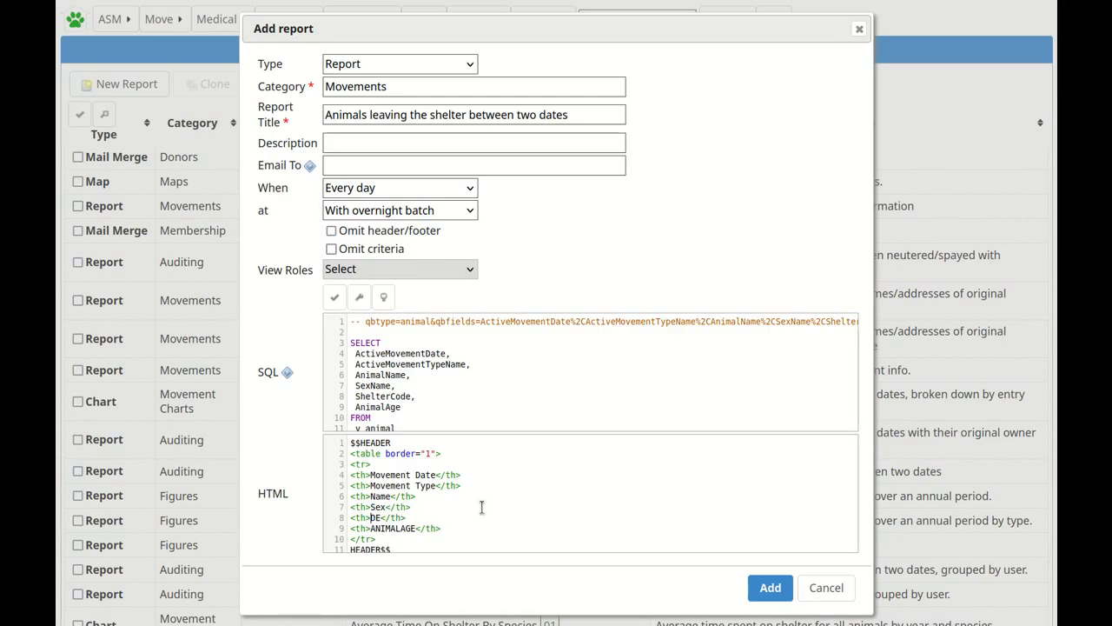
pyautogui.press('Delete')
pyautogui.write('Shelter Code')
# Replace the ANIMALAGE column heading in the report's HTML with "Age" and add the finished report
pyautogui.press('Down')
pyautogui.press('Left')
pyautogui.press('Left')
pyautogui.press('Left')
pyautogui.press('Delete')
pyautogui.press('Delete')
pyautogui.press('Delete')
pyautogui.press('Delete')
pyautogui.press('Delete')
pyautogui.press('Delete')
pyautogui.press('Delete')
pyautogui.press('Delete')
pyautogui.press('Delete')
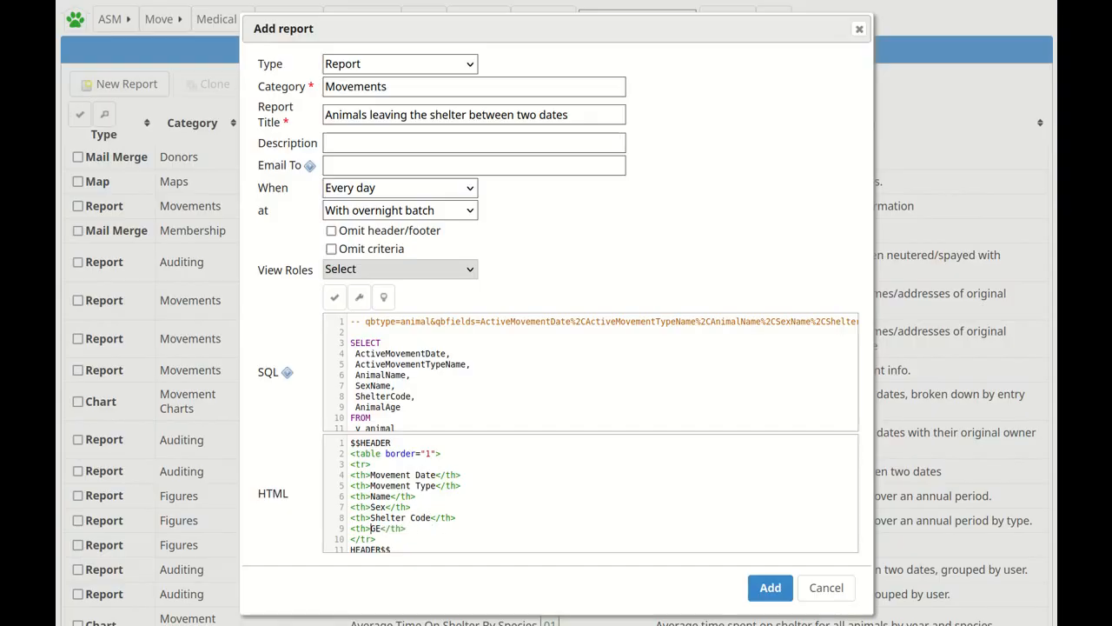
pyautogui.write('Age')
pyautogui.click(782, 588)
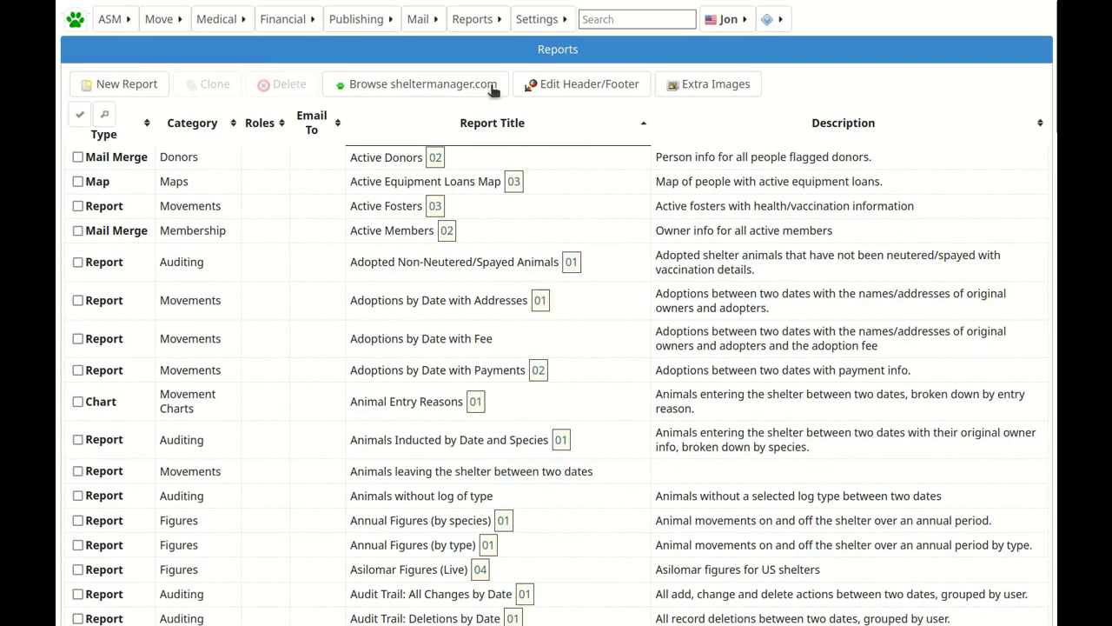
# Open the "Animals leaving the shelter between two dates" report and generate it with a start date of 11/17/2022
pyautogui.click(477, 21)
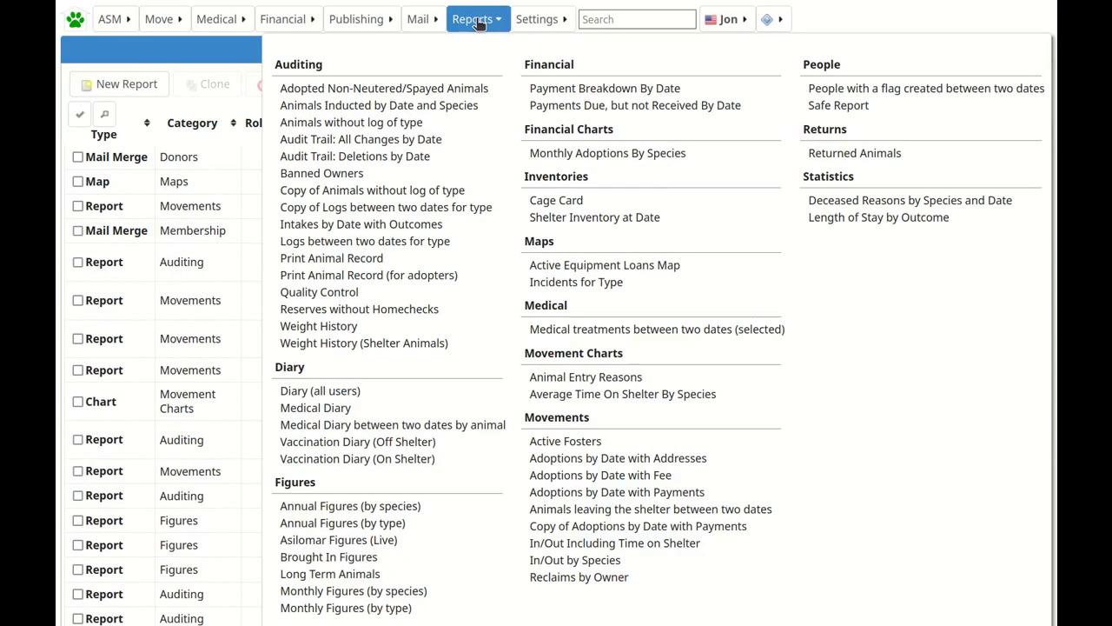
pyautogui.click(589, 509)
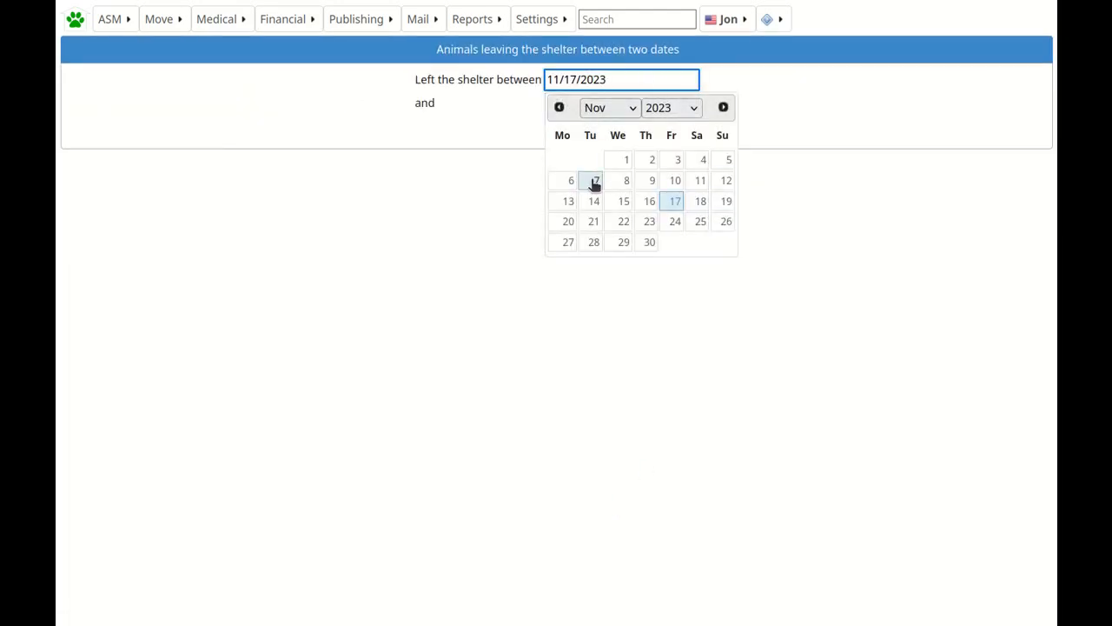
pyautogui.hotkey('shift', 'y')
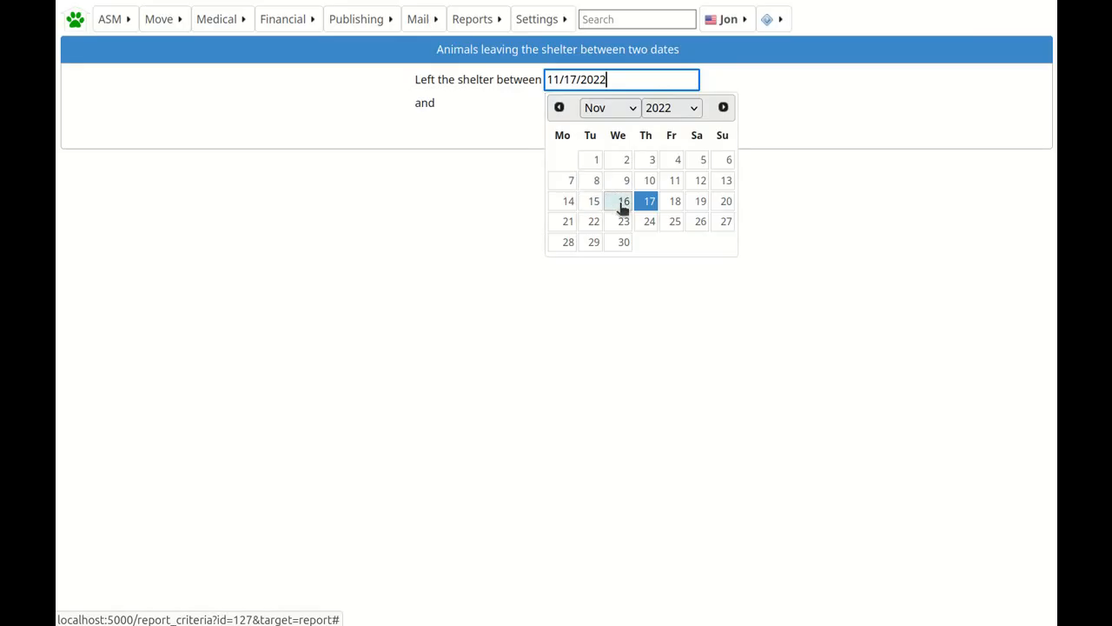
pyautogui.click(649, 204)
pyautogui.click(585, 142)
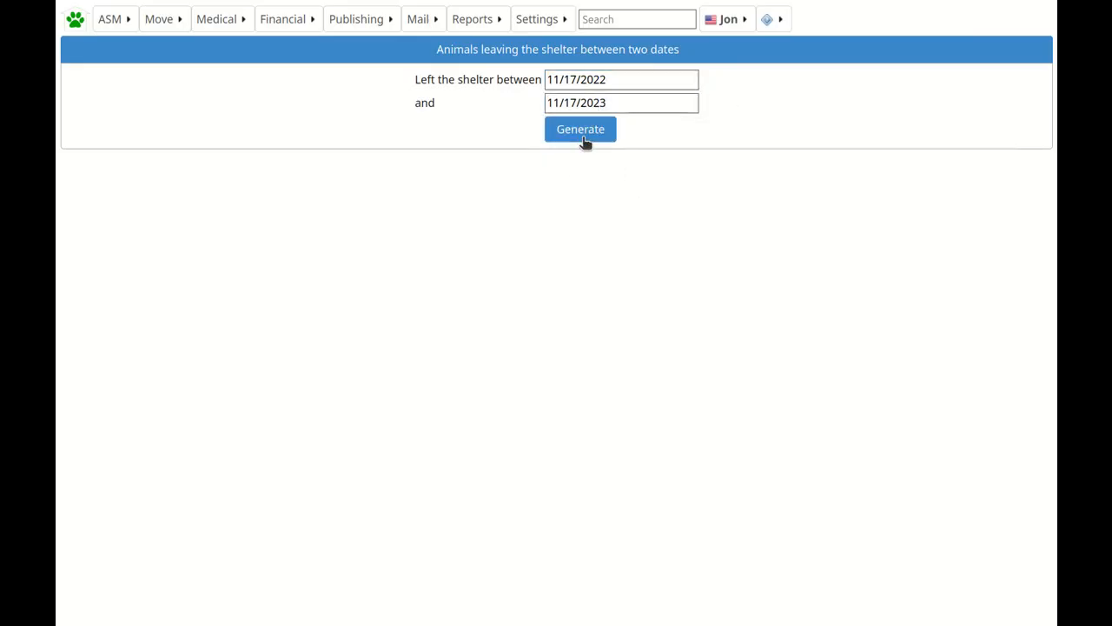